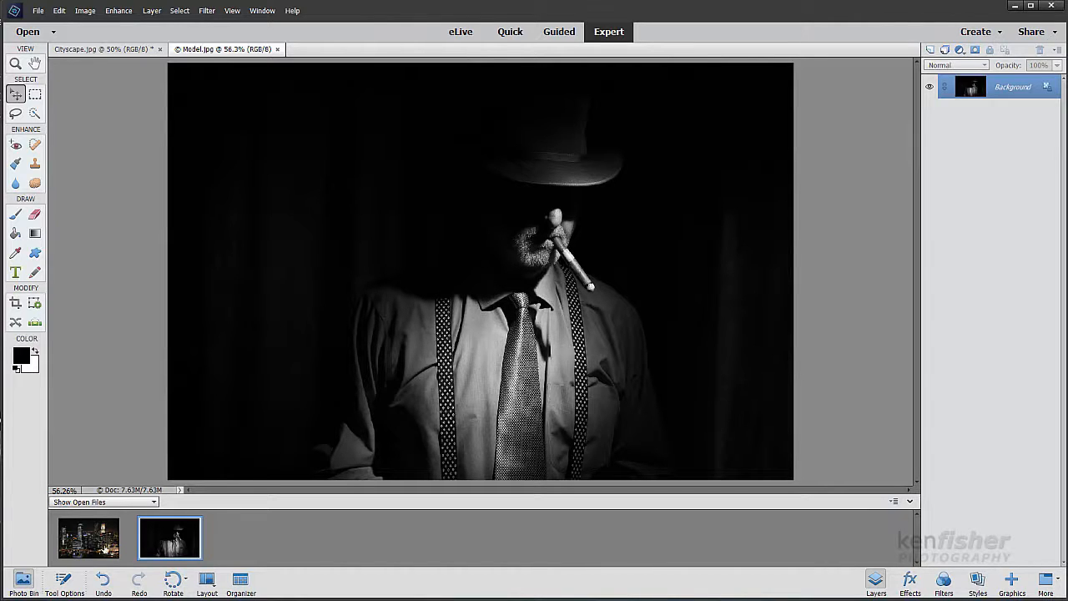
Step: Place the Model.jpg image onto the Cityscape.jpg document as a new layer and simplify that layer
left_click(86, 547)
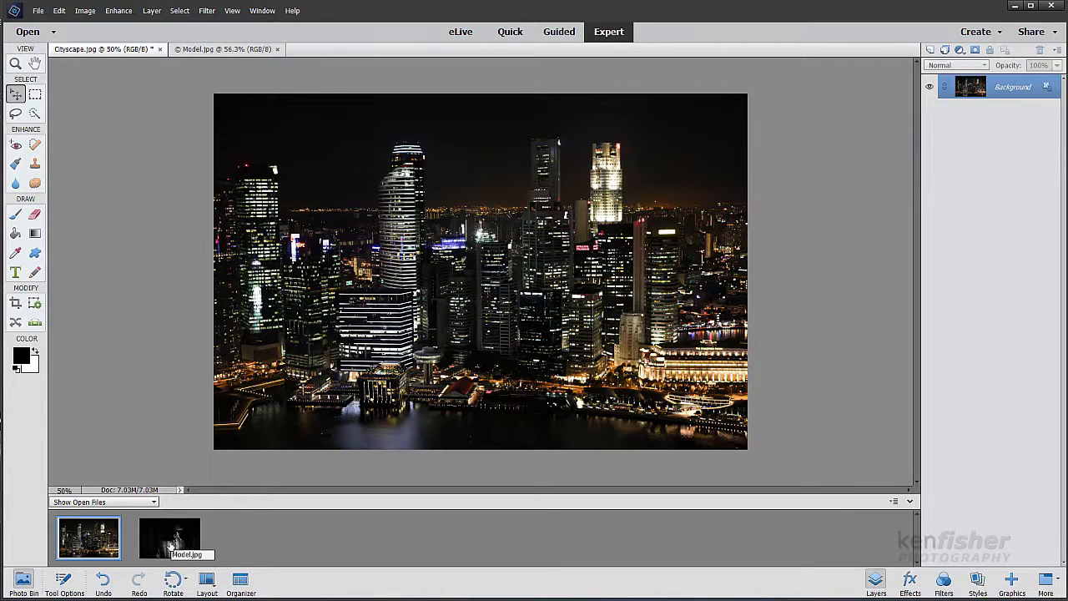
left_click_drag(171, 543, 417, 290)
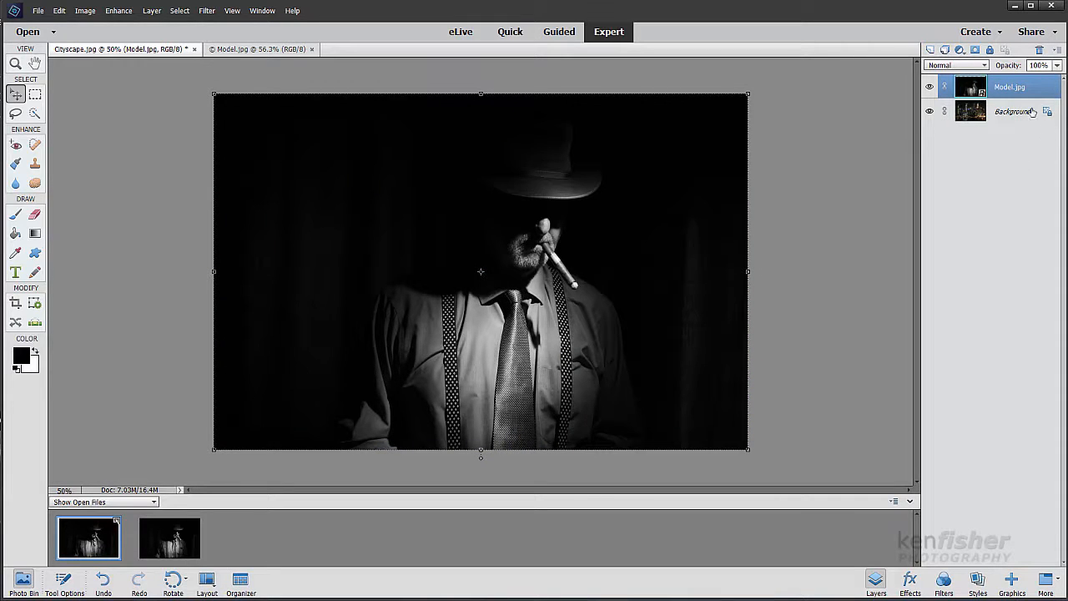
right_click(974, 91)
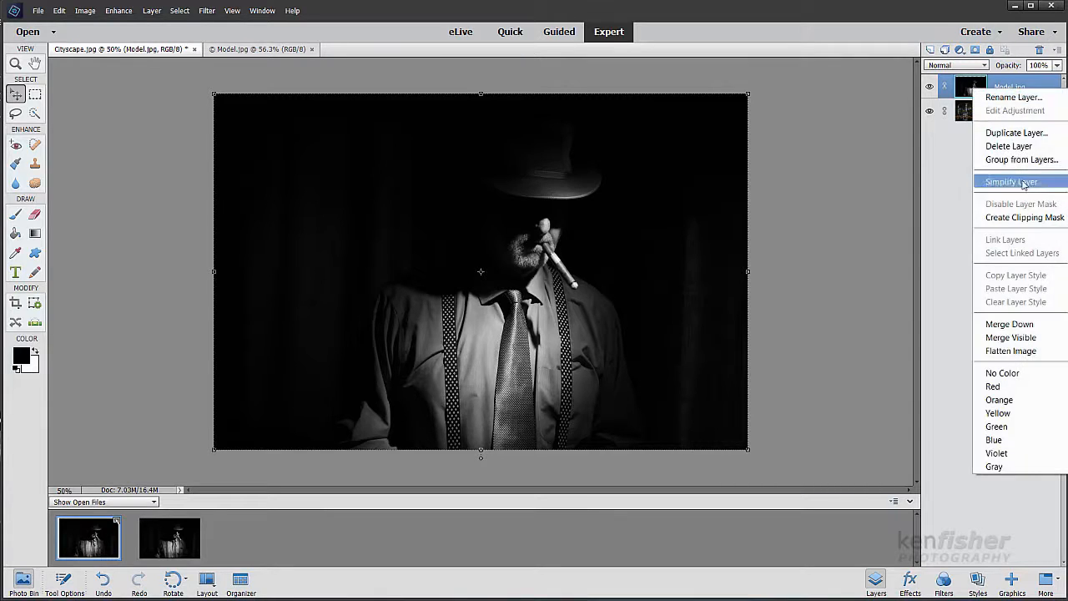
left_click(1012, 182)
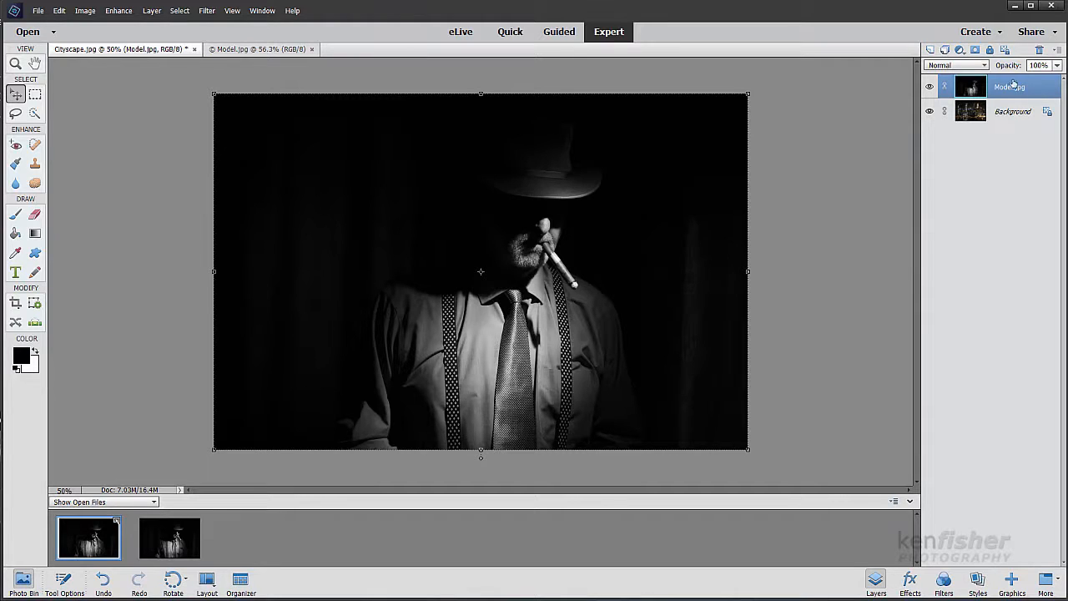
Step: Add a Levels adjustment layer with default settings above the Model.jpg layer
left_click(960, 51)
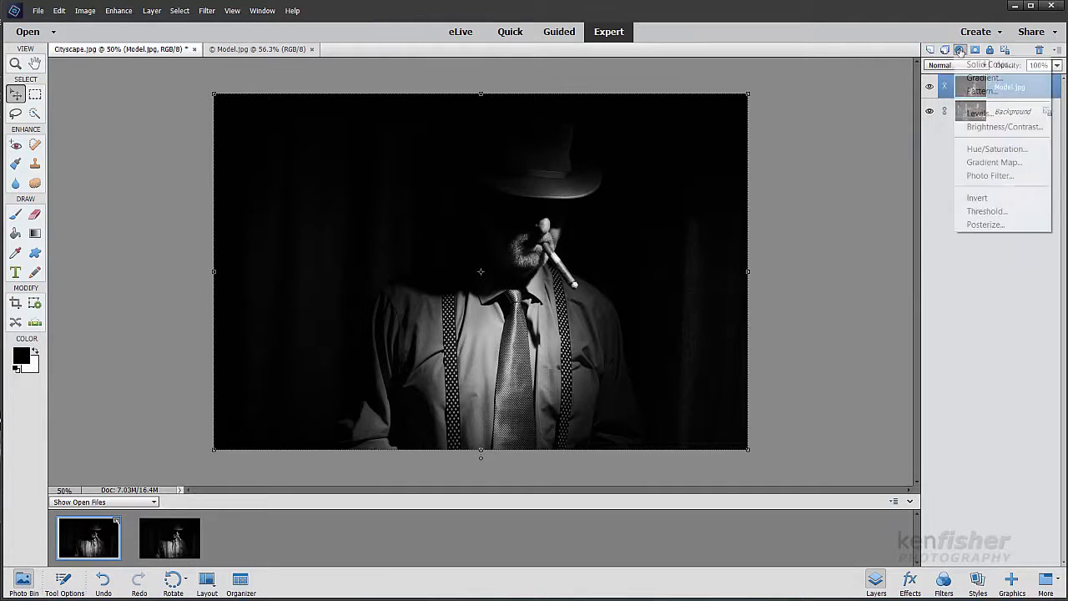
left_click(995, 114)
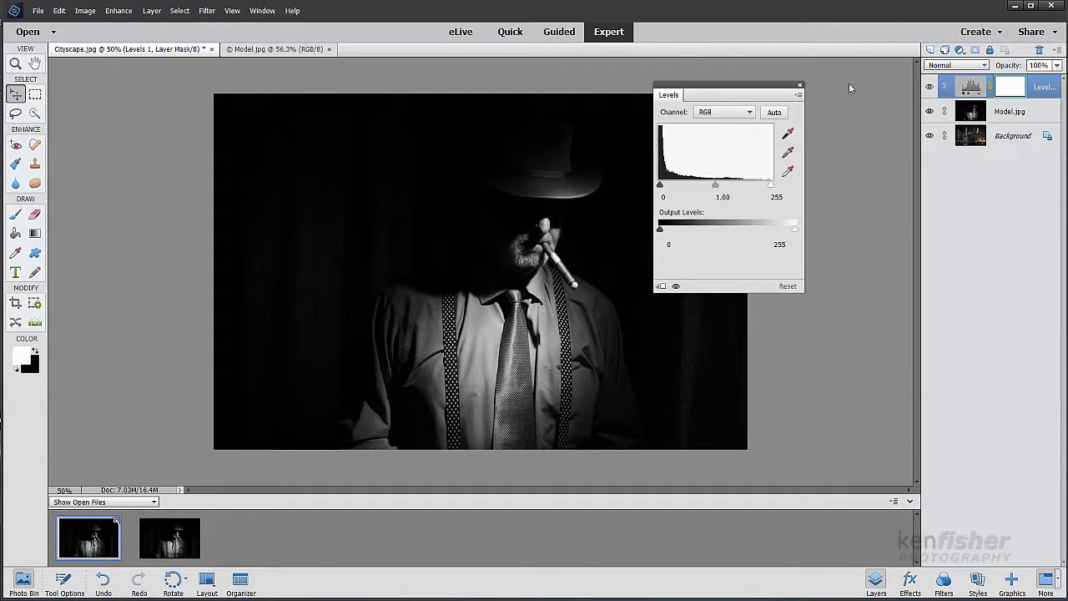
left_click(801, 85)
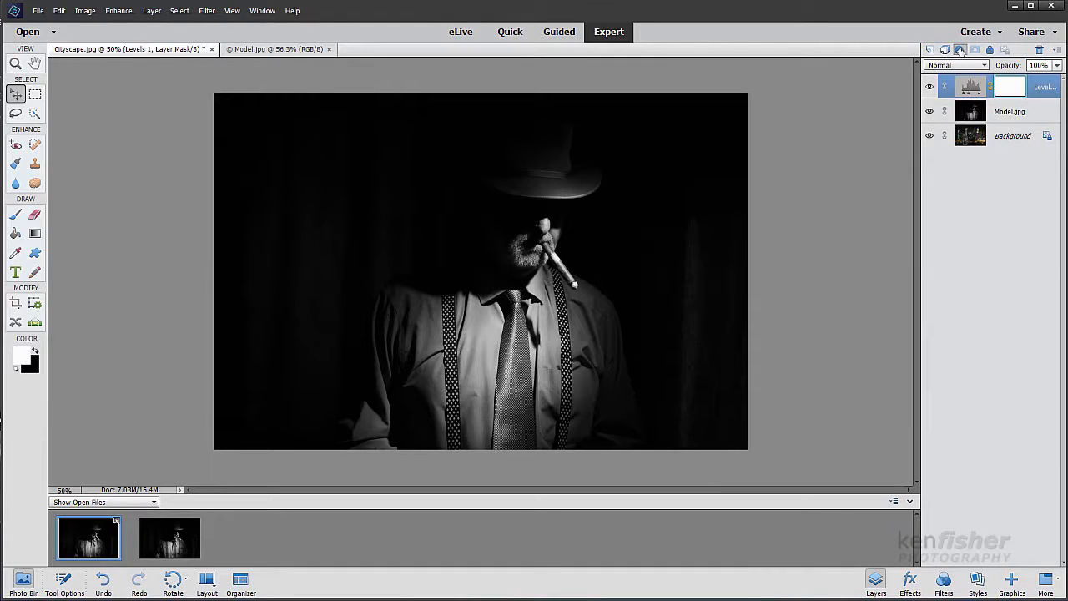
Step: Add a solid color fill layer in bright red (#fa0e0e) above the Levels layer
left_click(960, 50)
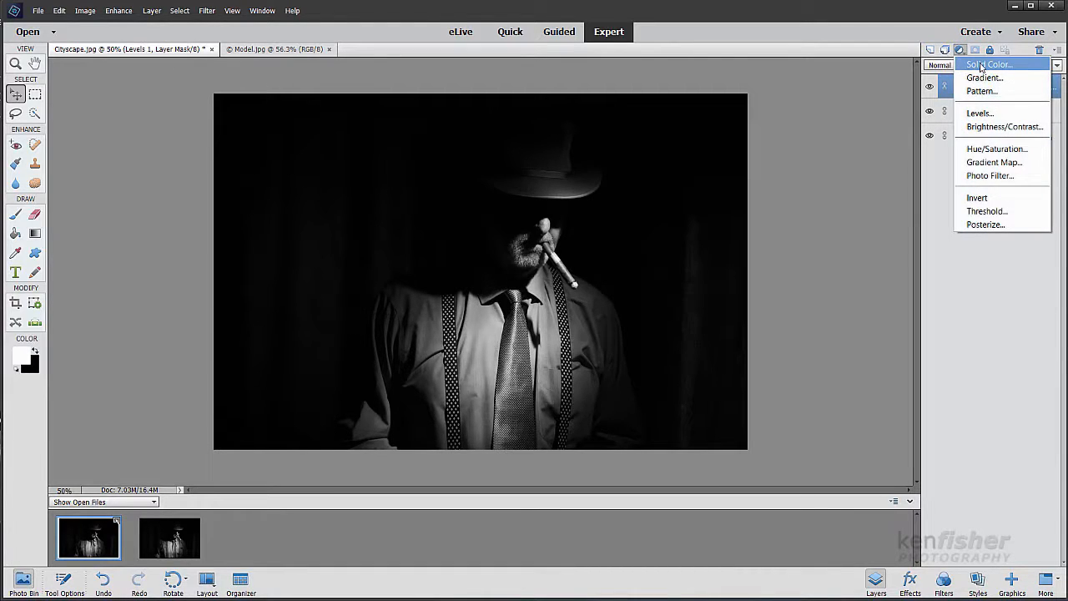
left_click(982, 65)
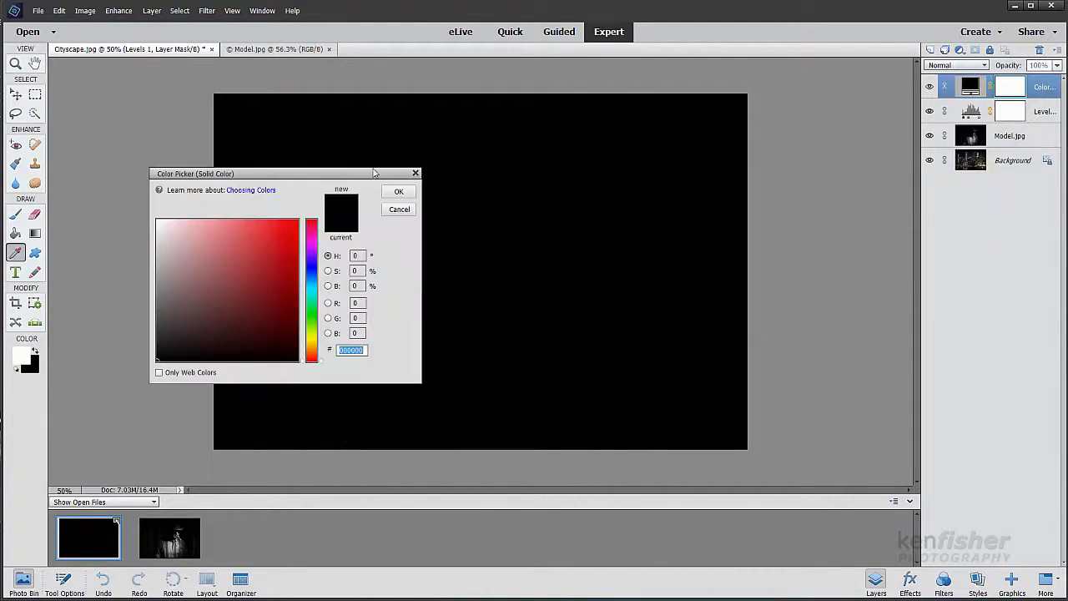
left_click_drag(263, 181, 388, 154)
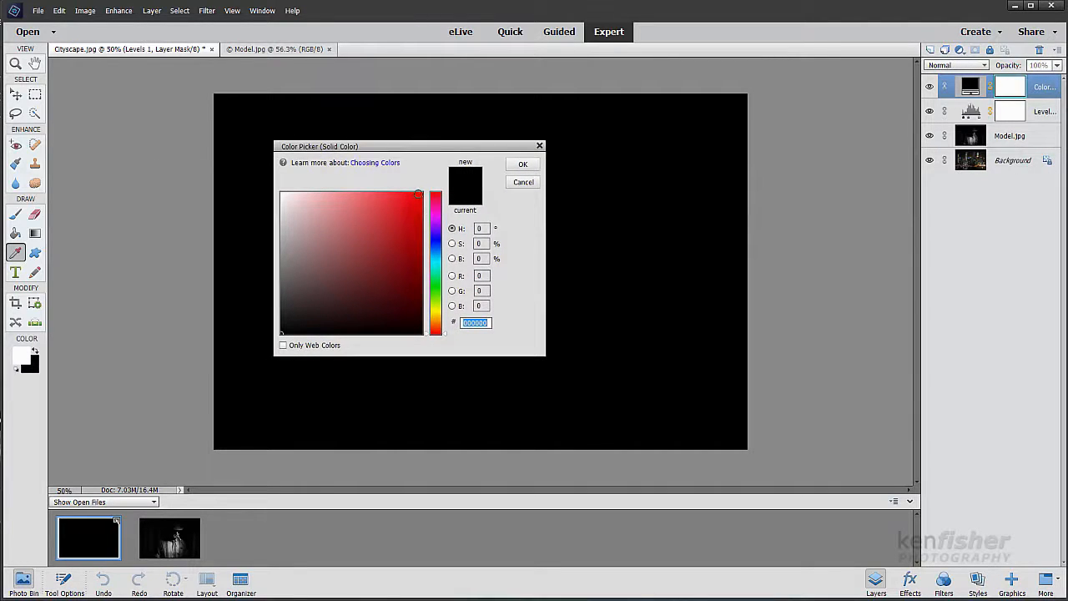
left_click(415, 195)
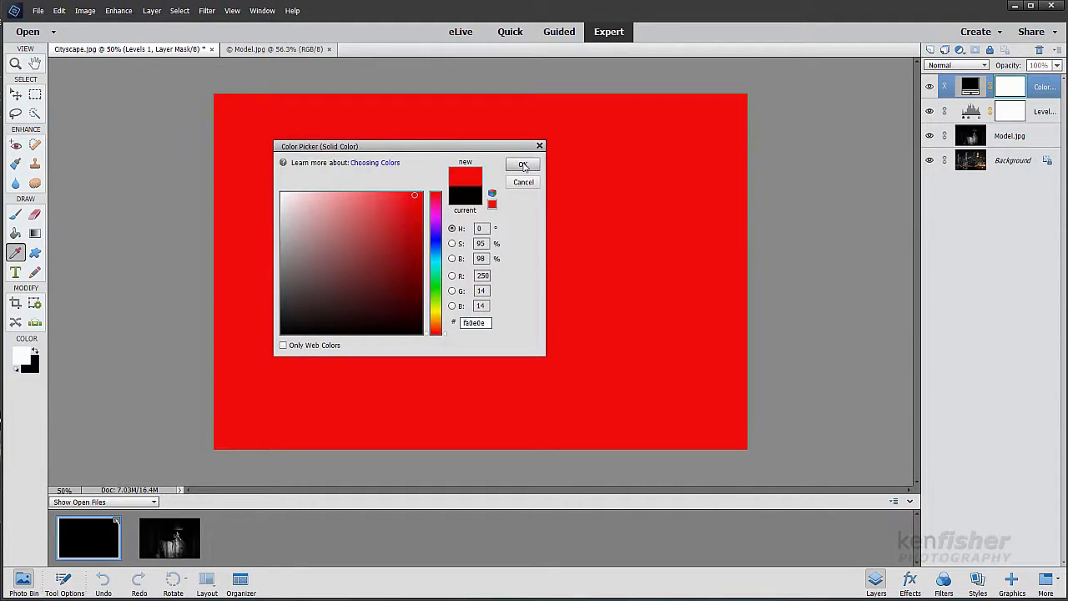
left_click(523, 165)
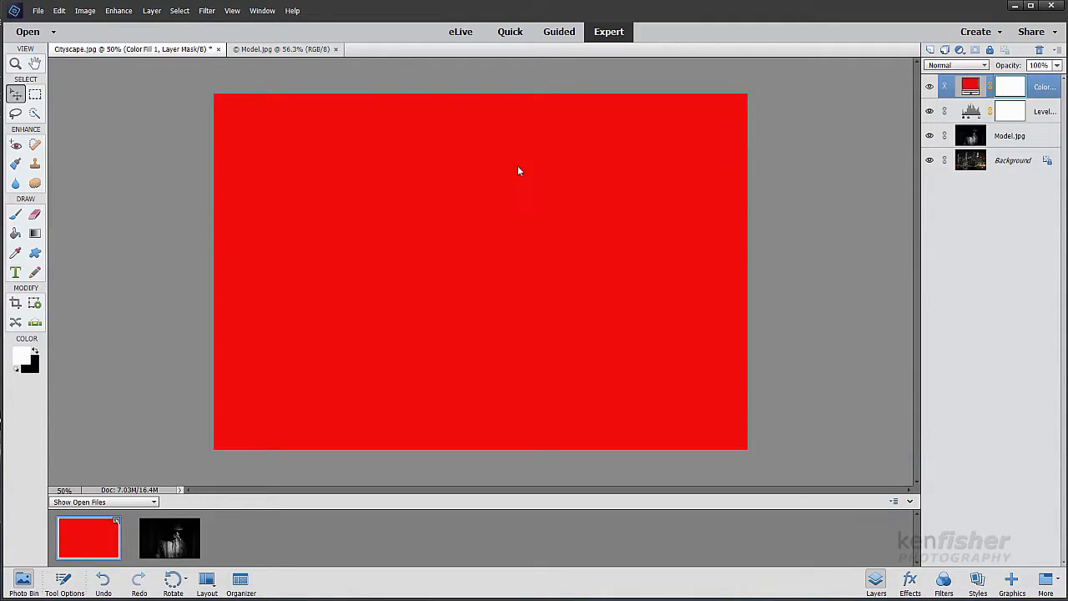
Step: Group the red fill, Levels and Model.jpg layers, name the group Model, and check its contents
left_click(1042, 97)
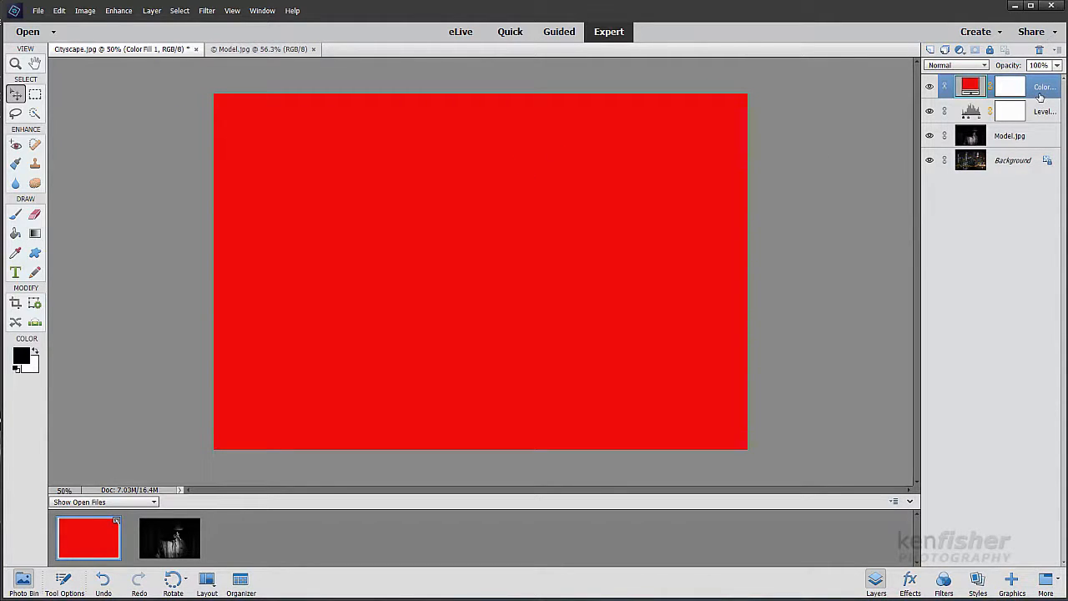
left_click(1034, 117, "shift")
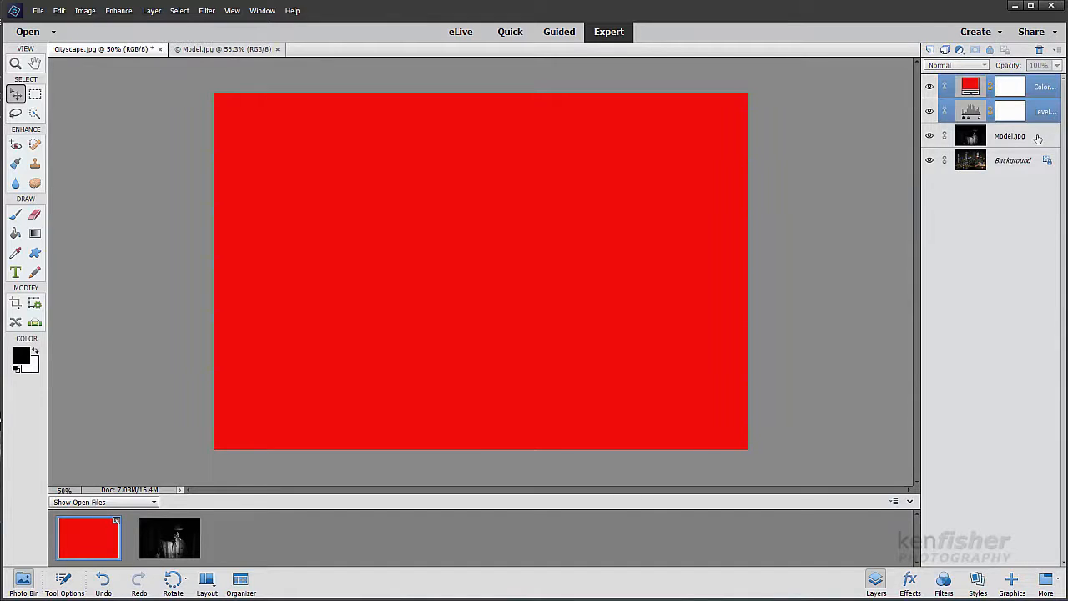
left_click(1039, 139, "shift")
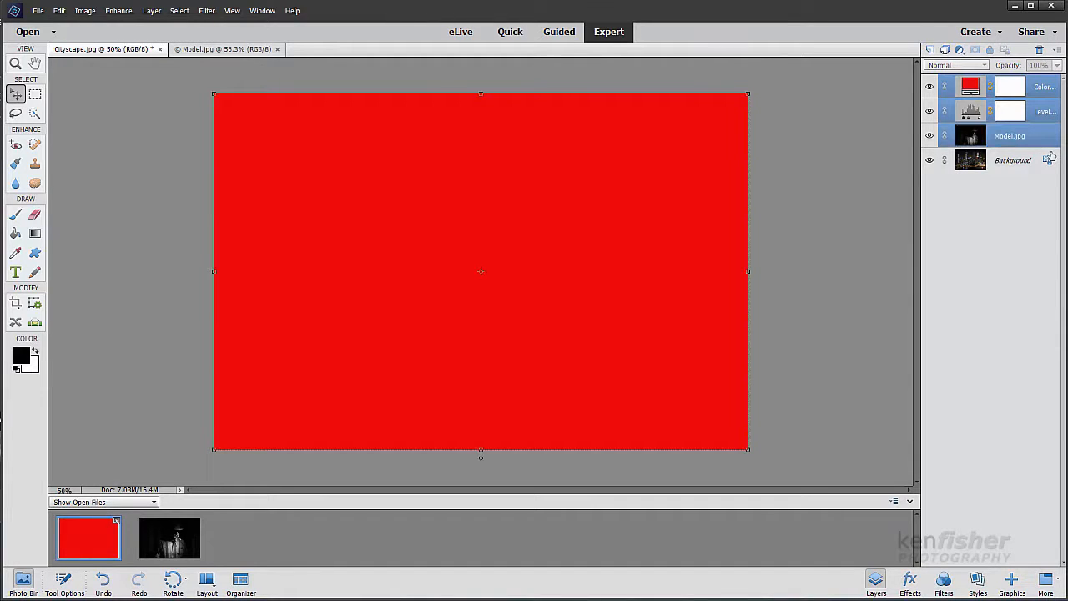
left_click(945, 51)
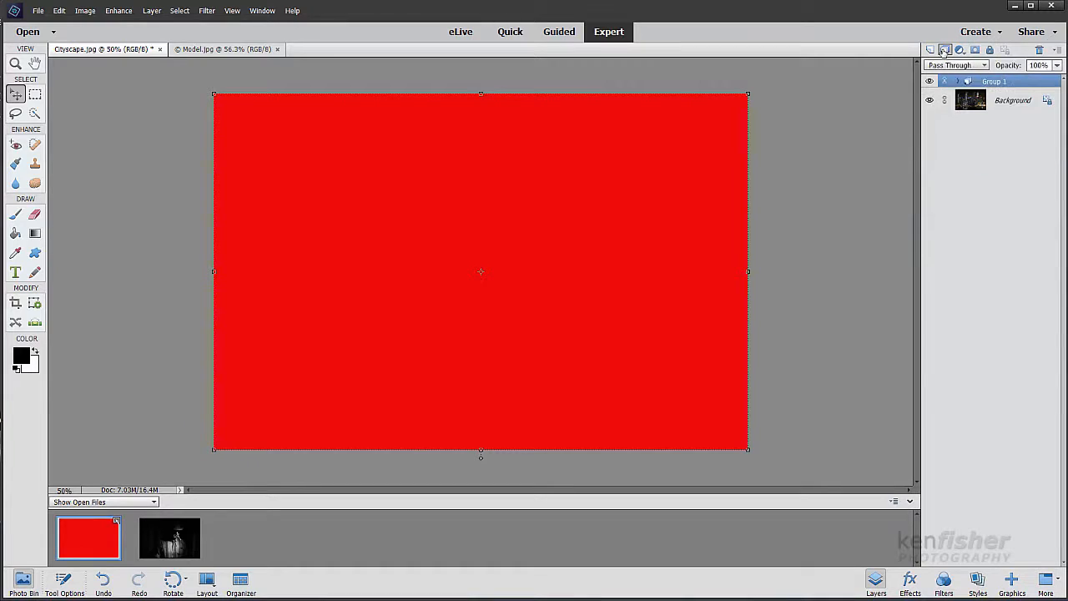
double_click(994, 82)
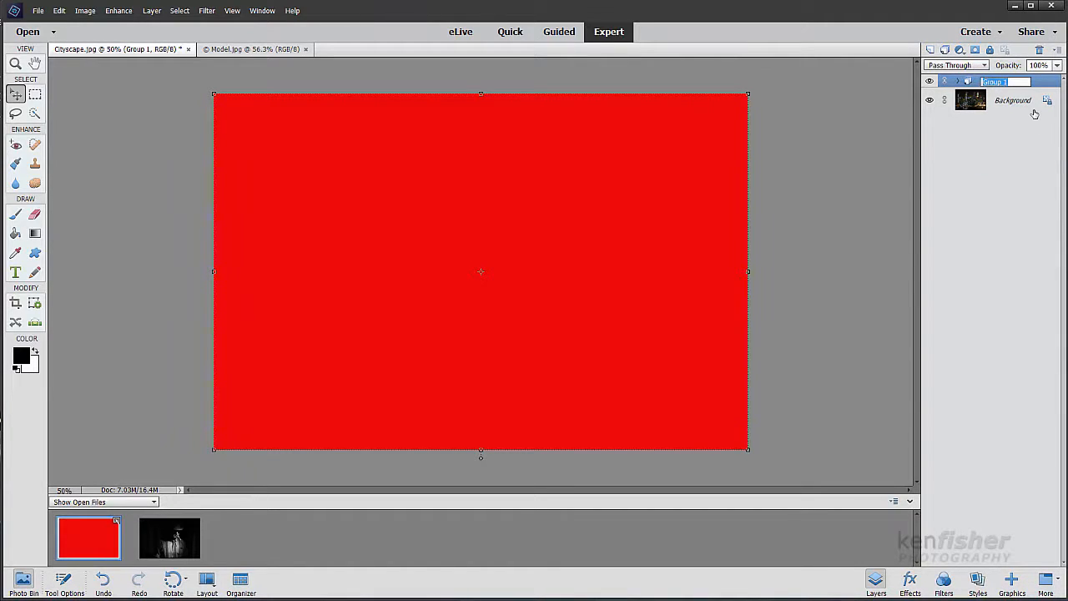
type("Model")
key("Return")
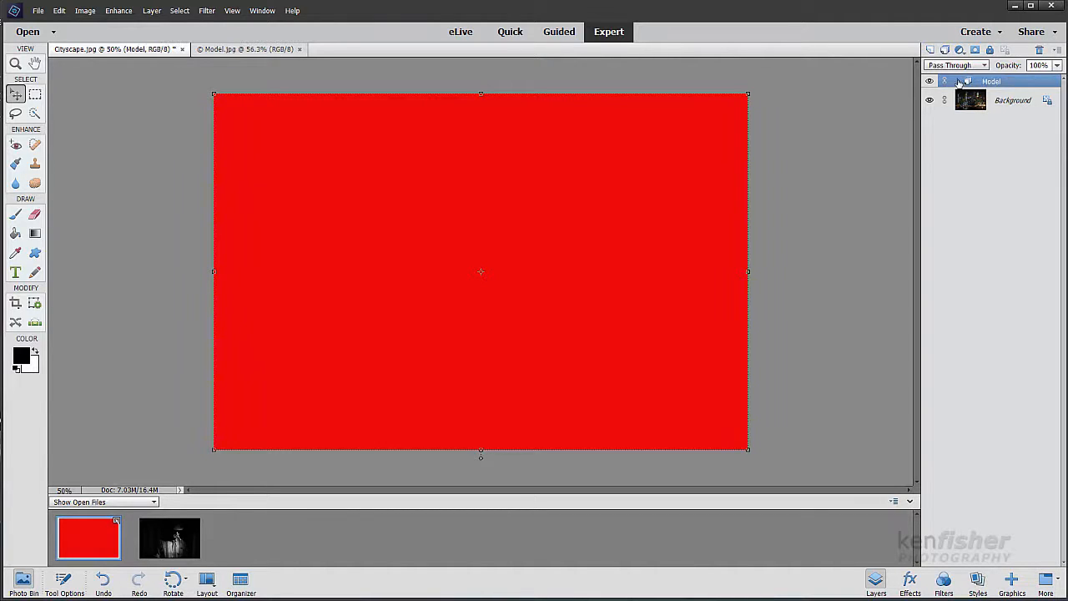
left_click(957, 81)
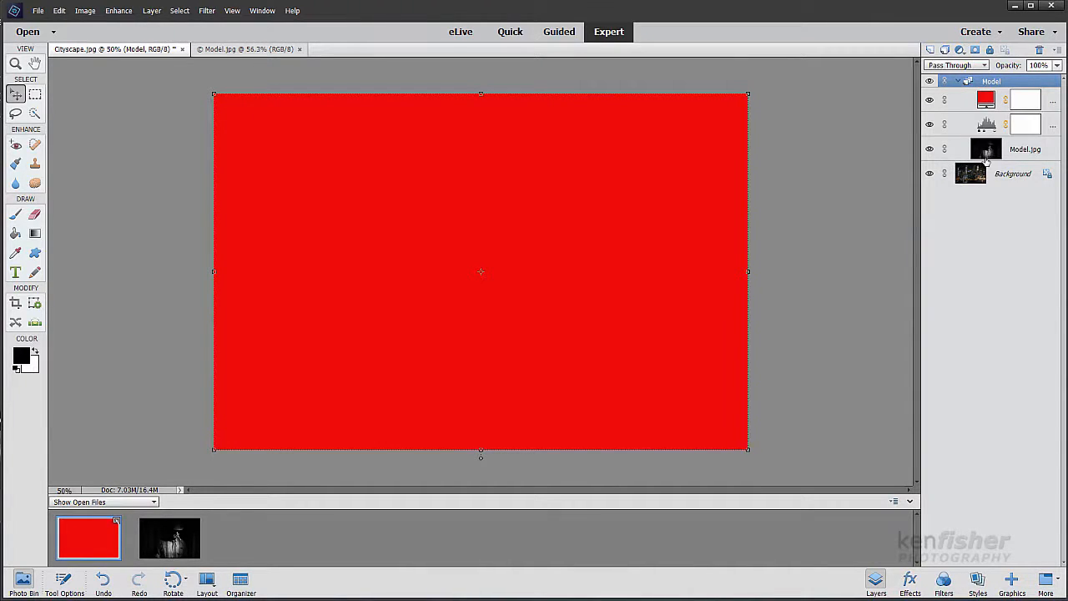
left_click(958, 81)
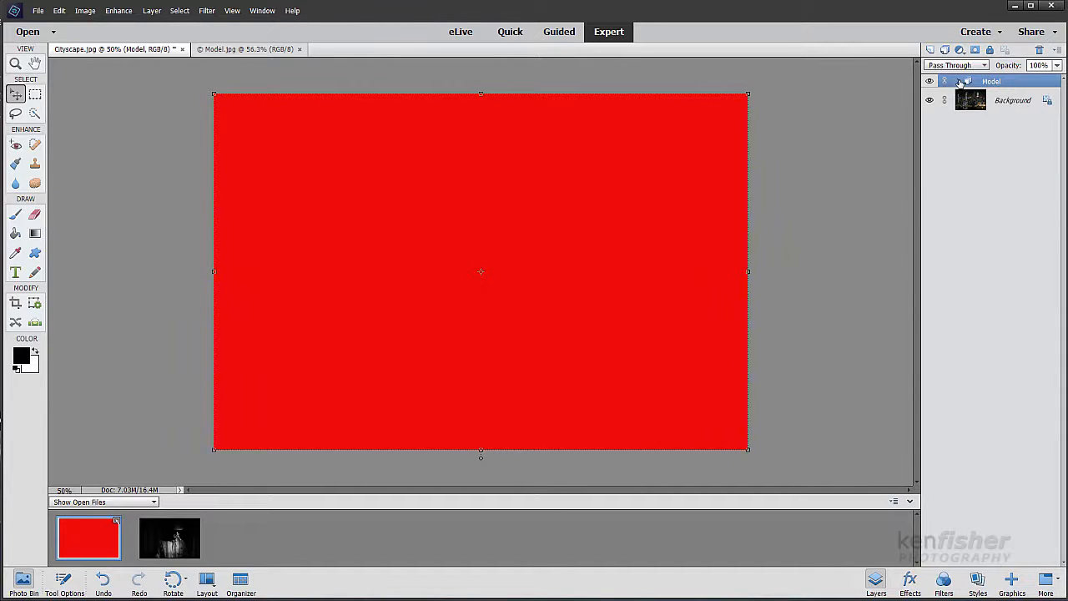
Step: Add a second Levels adjustment layer with default settings for the cityscape
left_click(1010, 106)
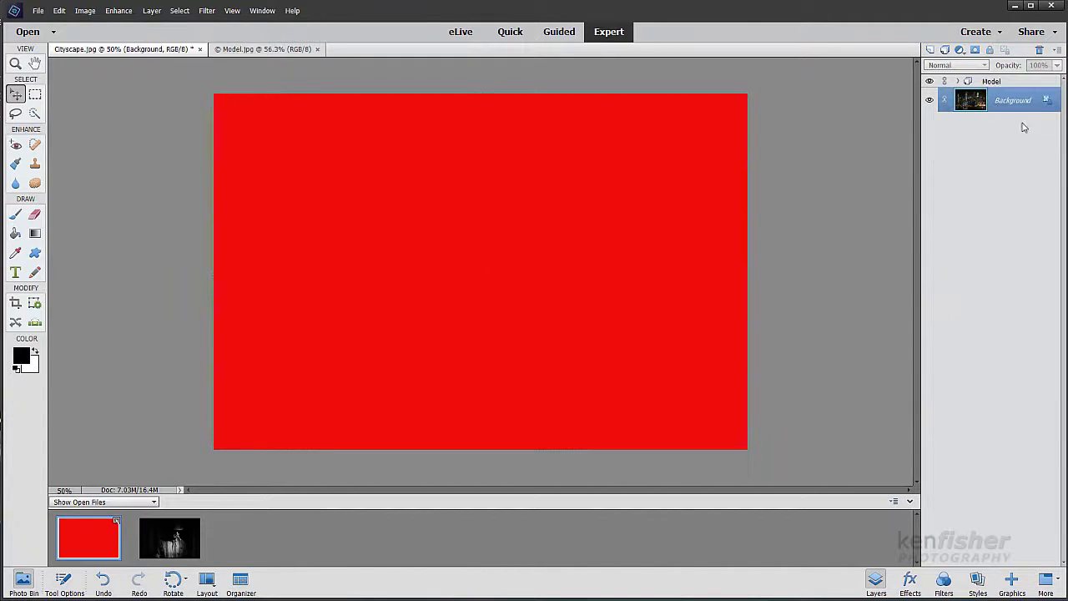
left_click(960, 50)
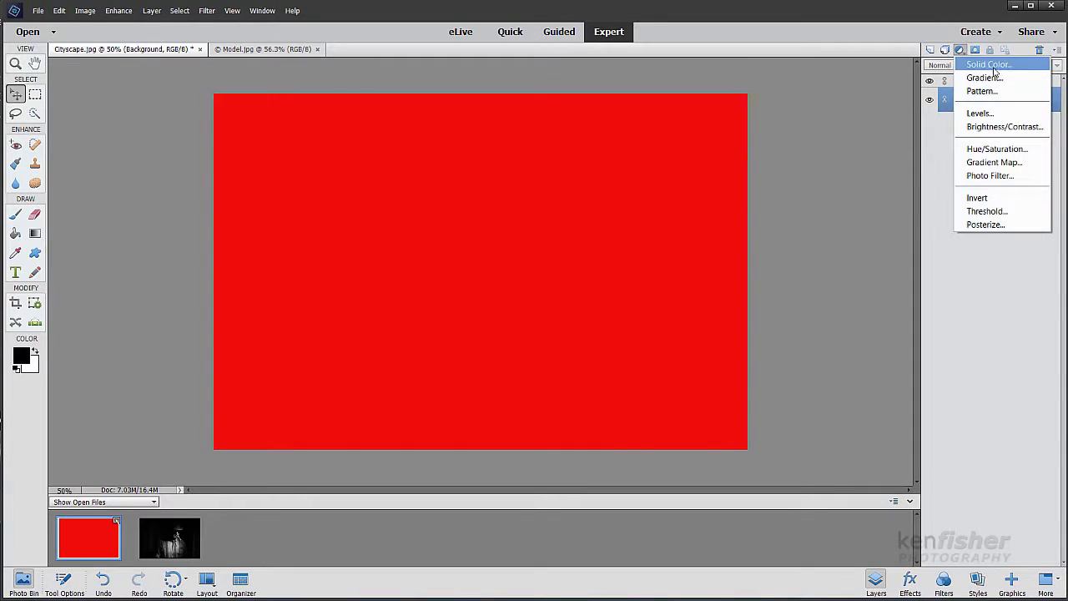
left_click(993, 113)
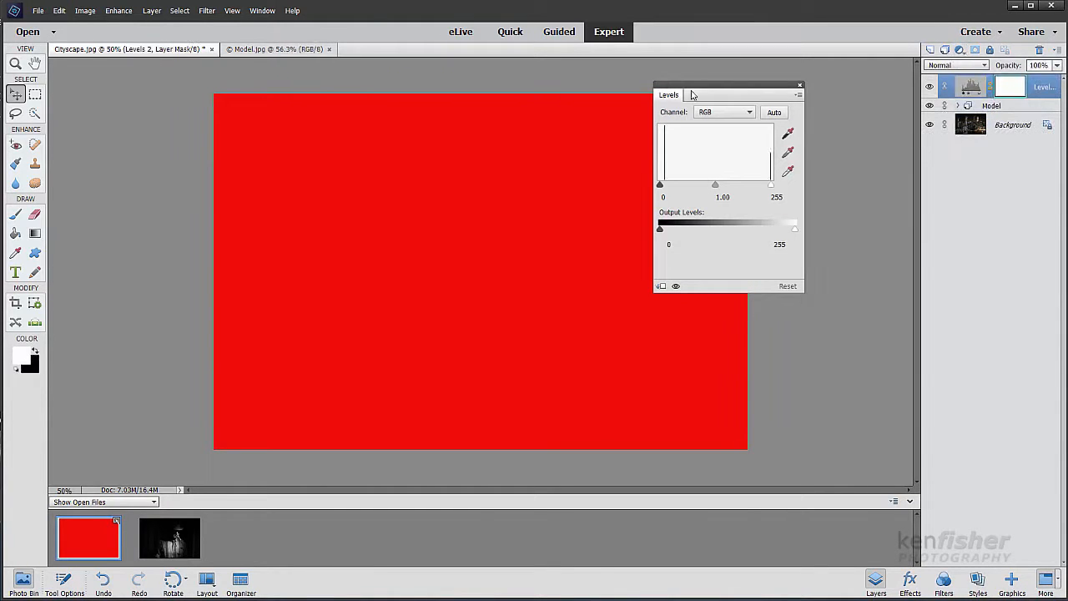
left_click(800, 85)
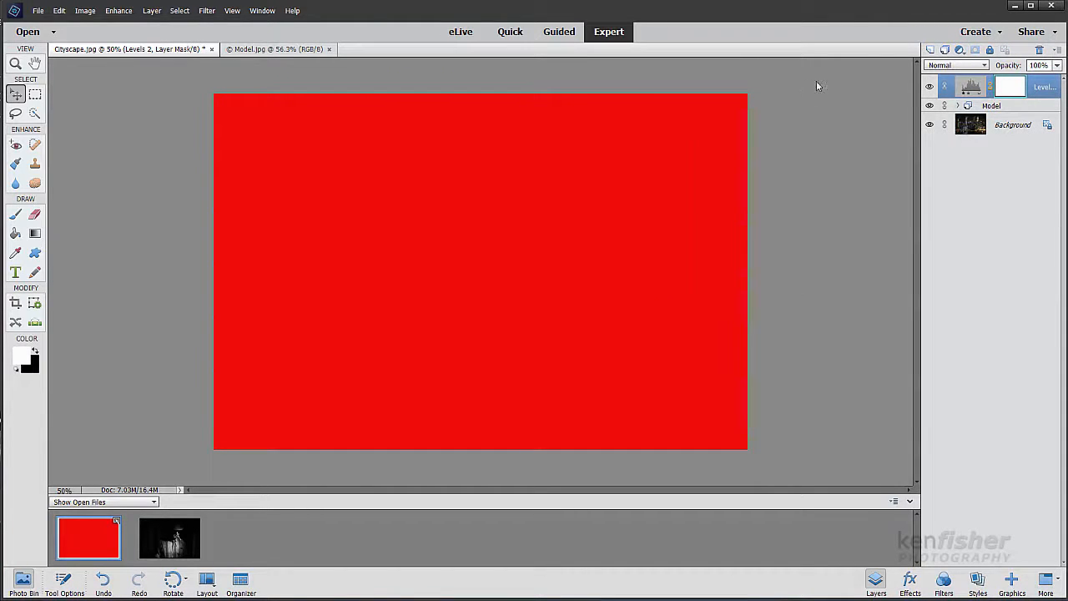
Step: Add a solid color fill layer in strong blue with hue 237 above the new Levels layer
left_click(985, 65)
left_click(939, 75)
left_click(960, 50)
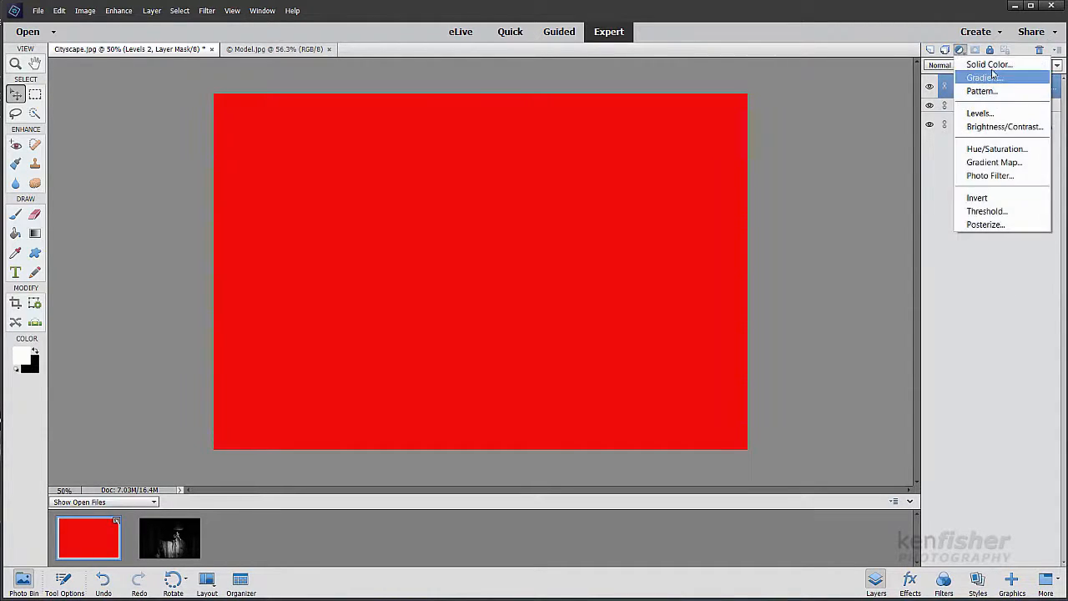
left_click(970, 60)
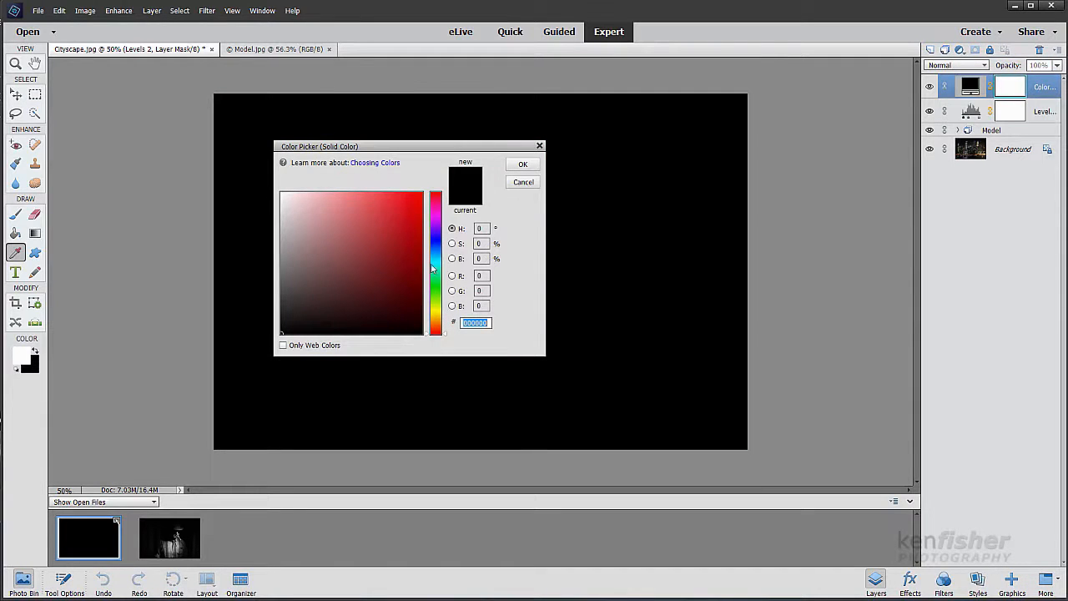
left_click(433, 245)
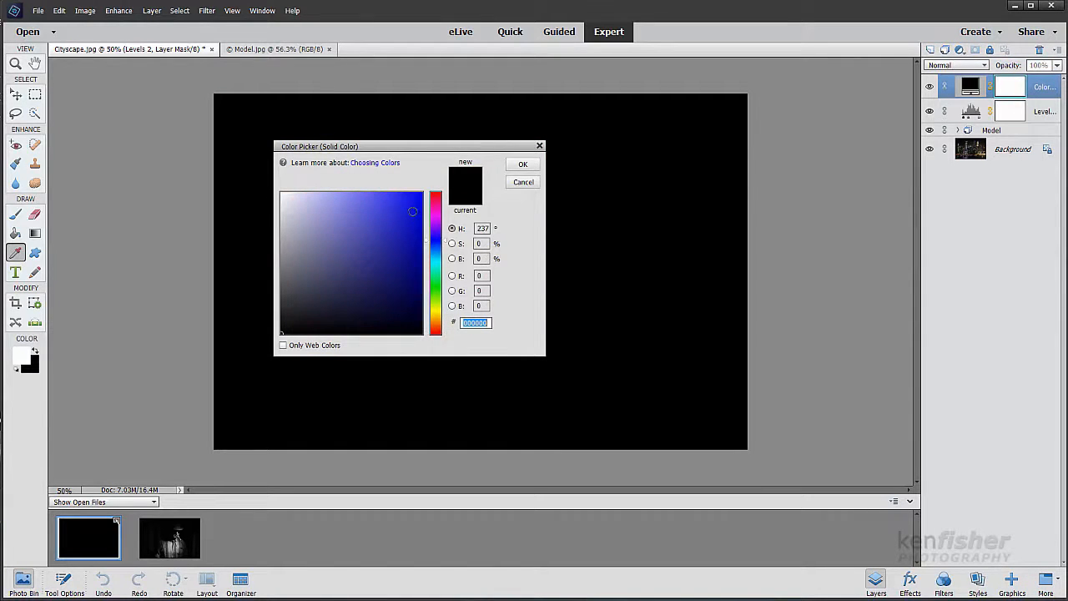
left_click(412, 211)
left_click(523, 165)
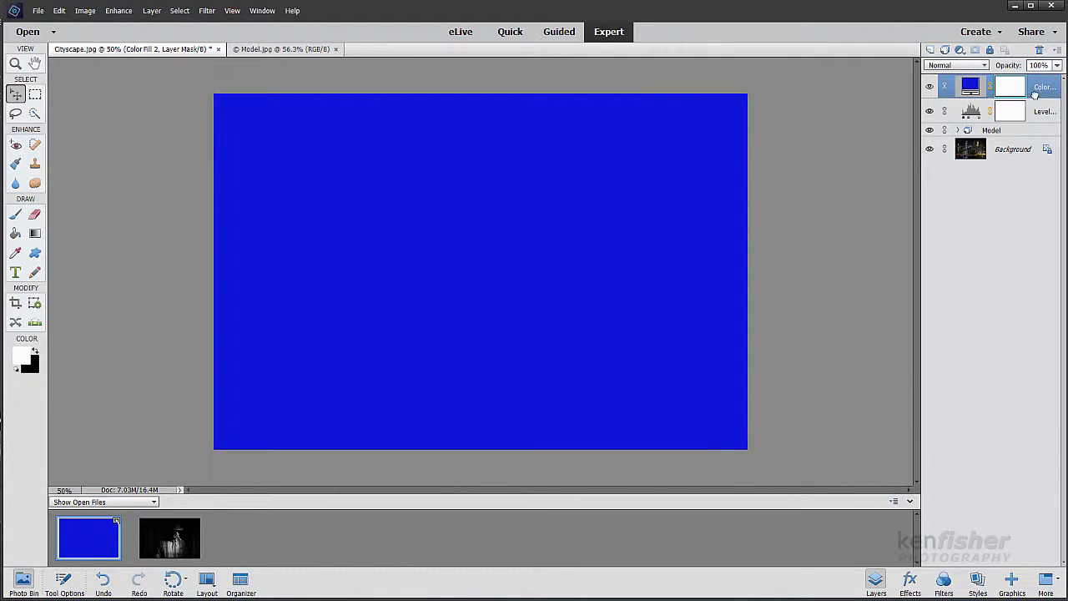
Step: Move the blue fill layer and its Levels layer below the Model group, keeping the fill above the Levels
left_click_drag(1035, 94, 1042, 138)
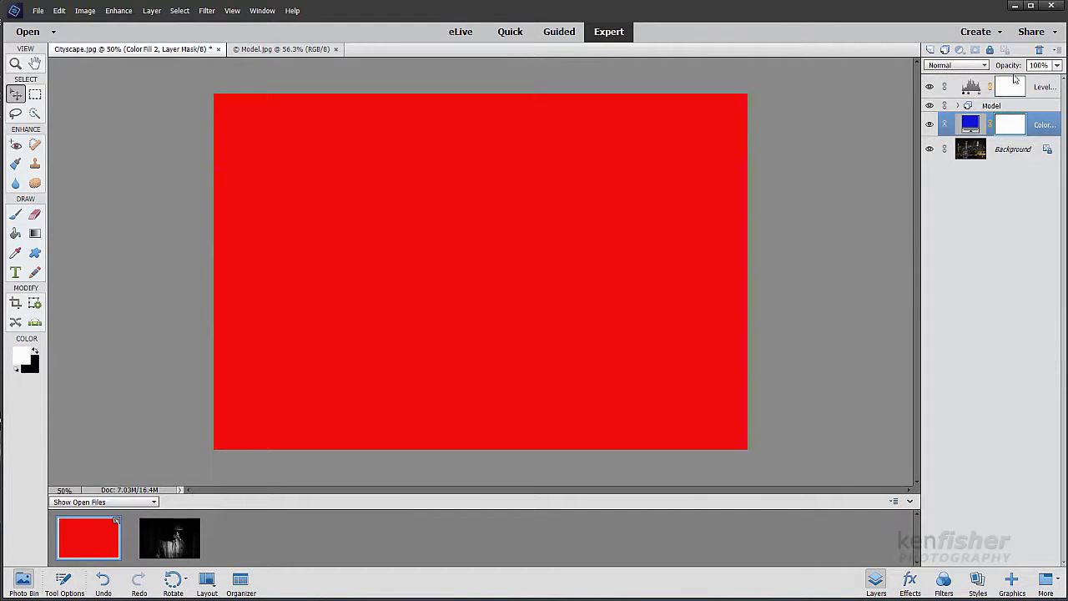
left_click(1048, 97)
left_click_drag(1041, 100, 1047, 135)
Step: Unlock the cityscape Background layer, turning it into a regular layer that can be grouped
left_click(1044, 106)
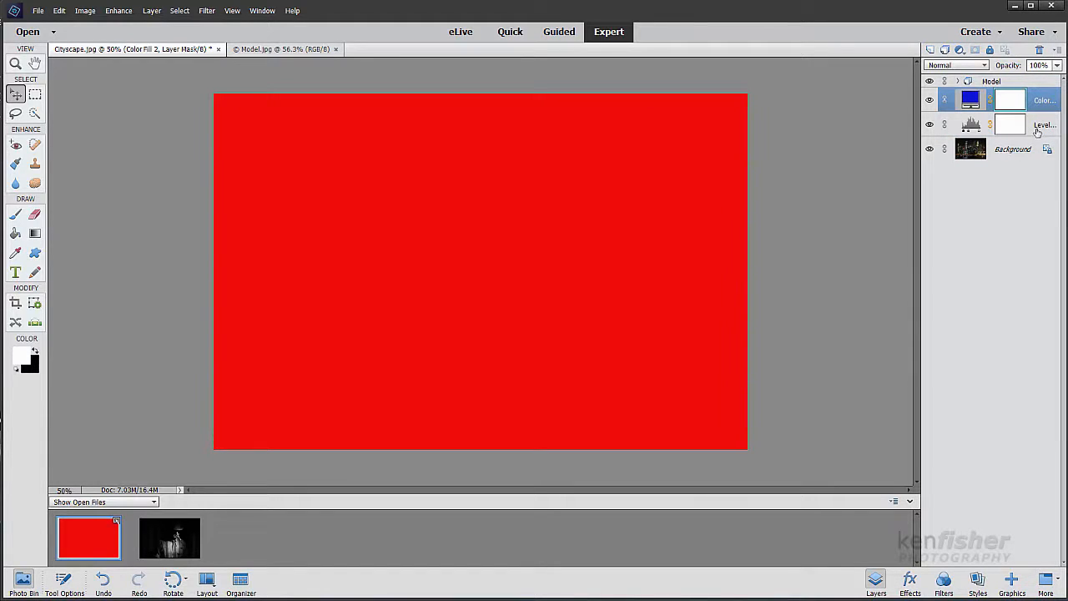
left_click(1034, 132, "shift")
left_click(1014, 158, "shift")
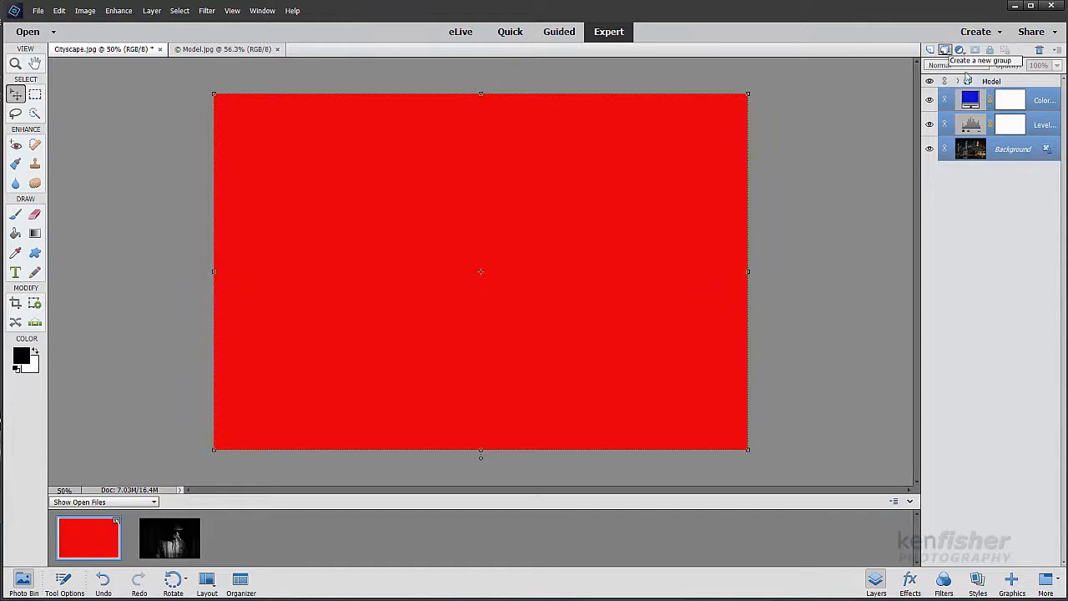
left_click(1045, 151)
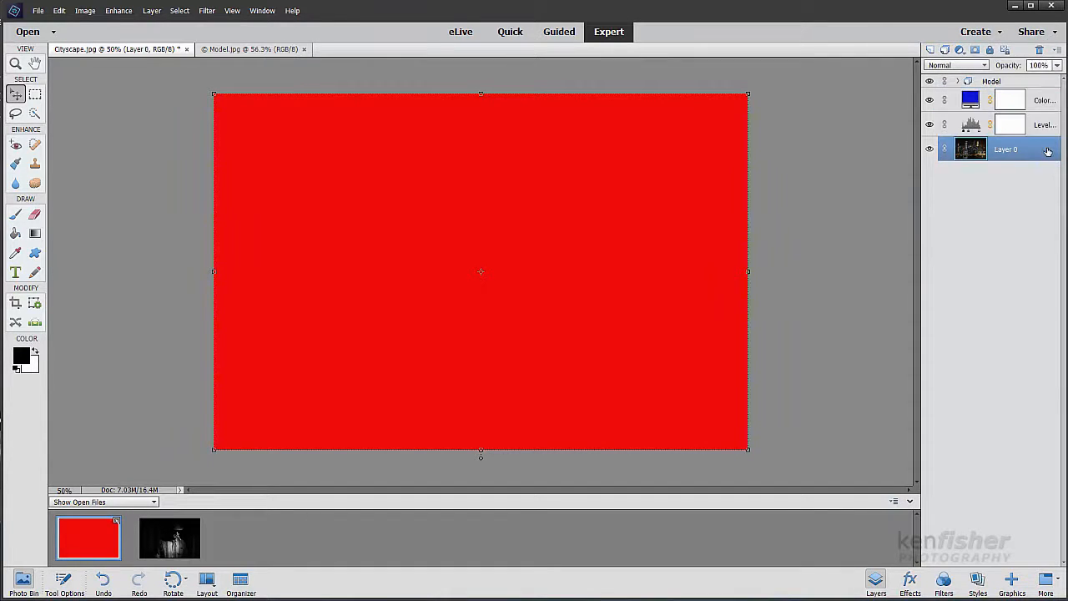
Step: Group the blue fill, Levels and cityscape layers into a new group below the Model group
left_click(1045, 106)
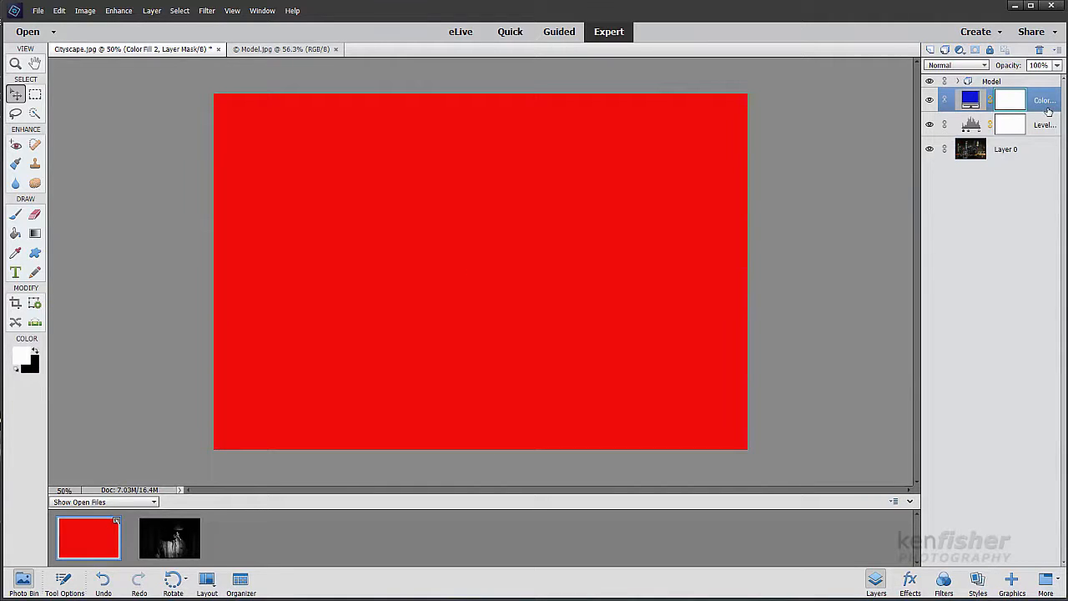
left_click(1041, 156, "shift")
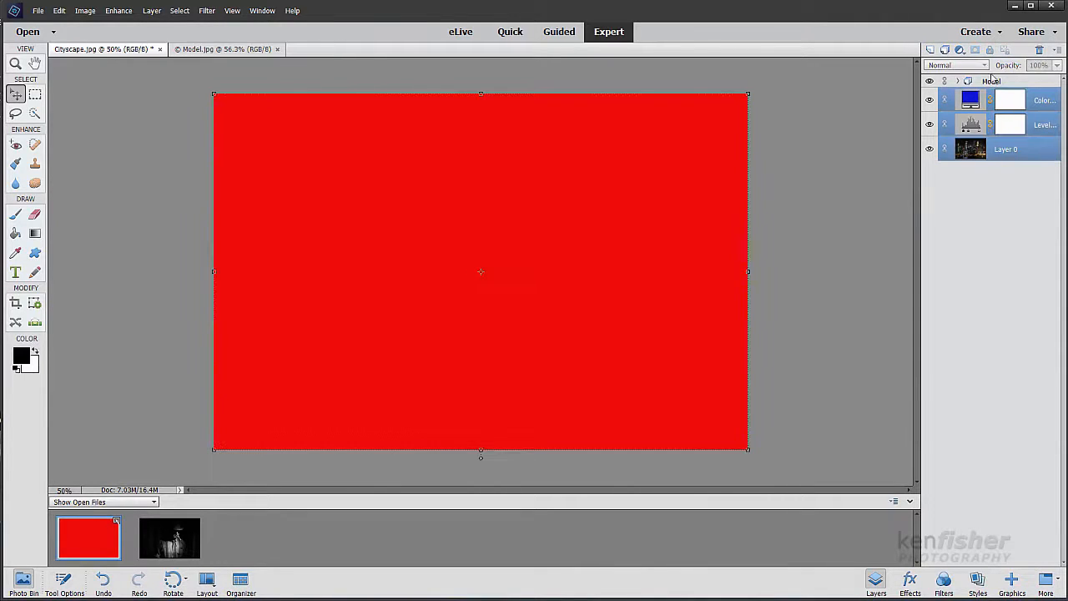
left_click(959, 50)
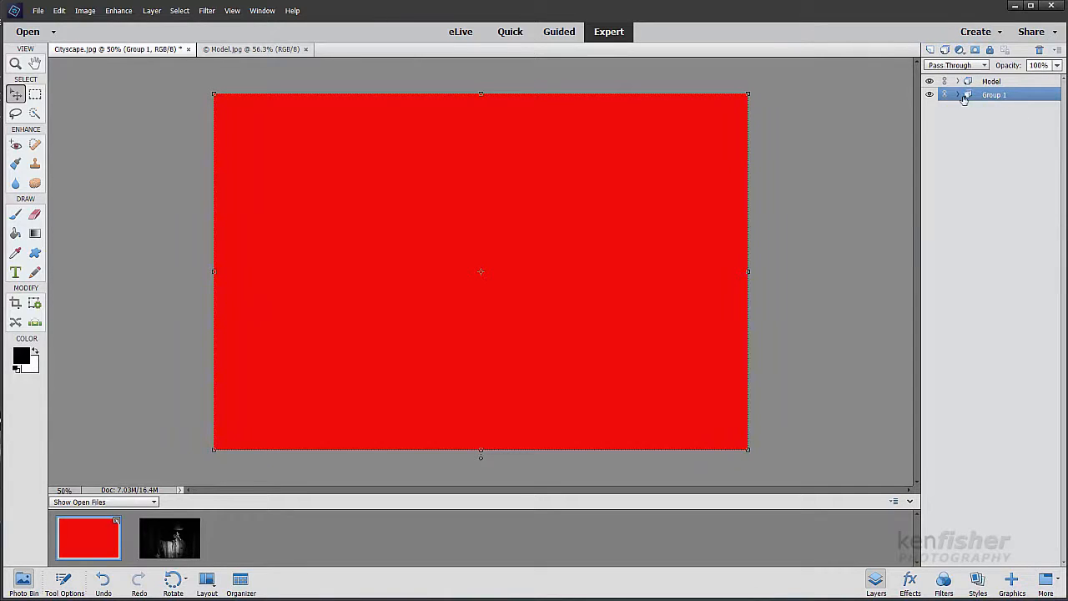
Step: Rename the new group holding the cityscape layers as Background
double_click(995, 96)
type("Background")
key("Return")
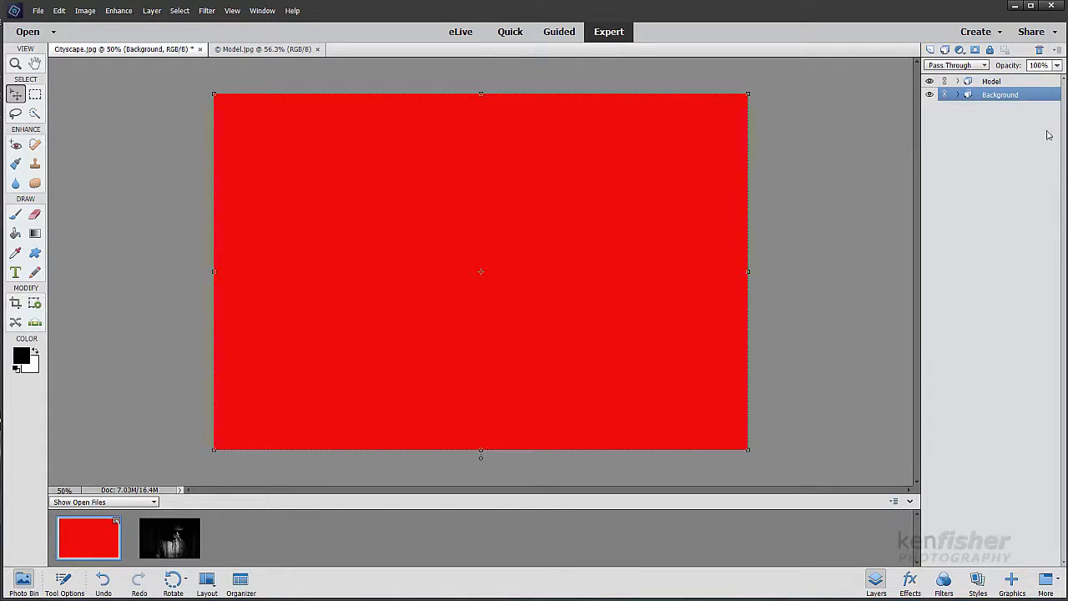
left_click(959, 82)
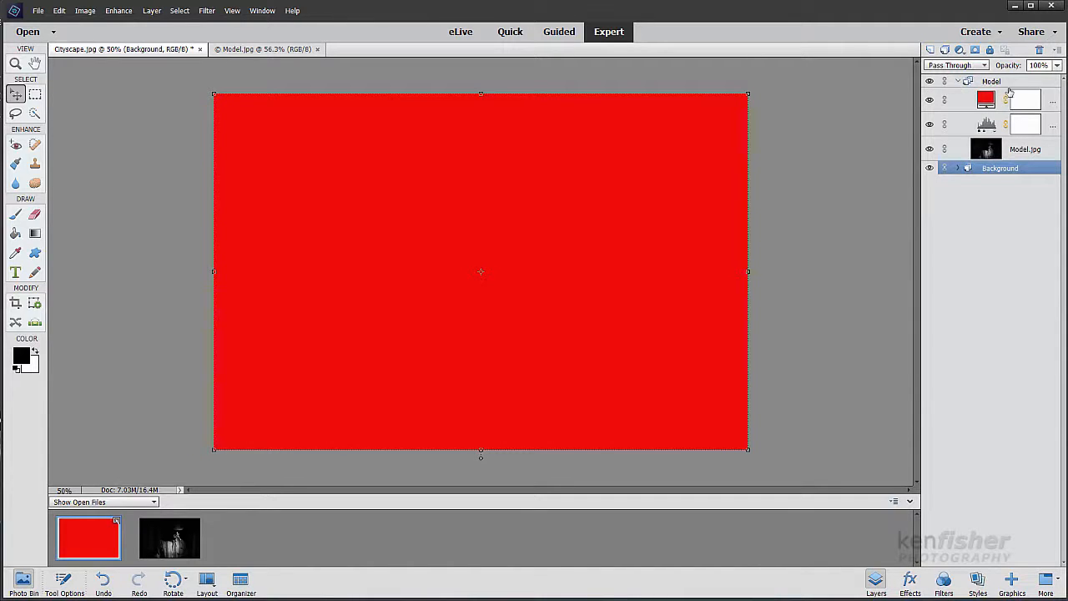
left_click(958, 82)
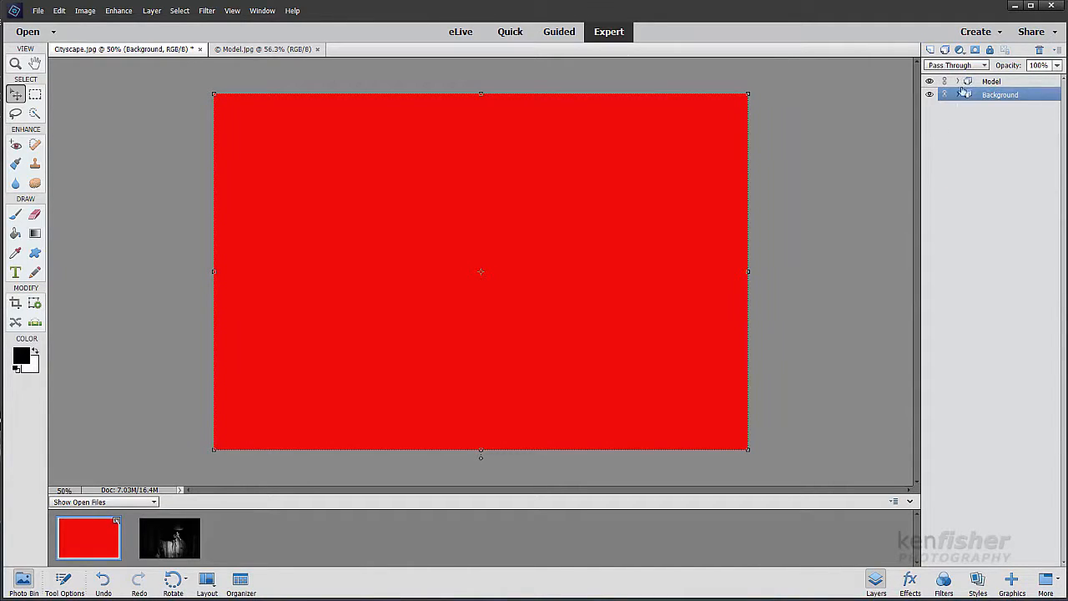
left_click(957, 96)
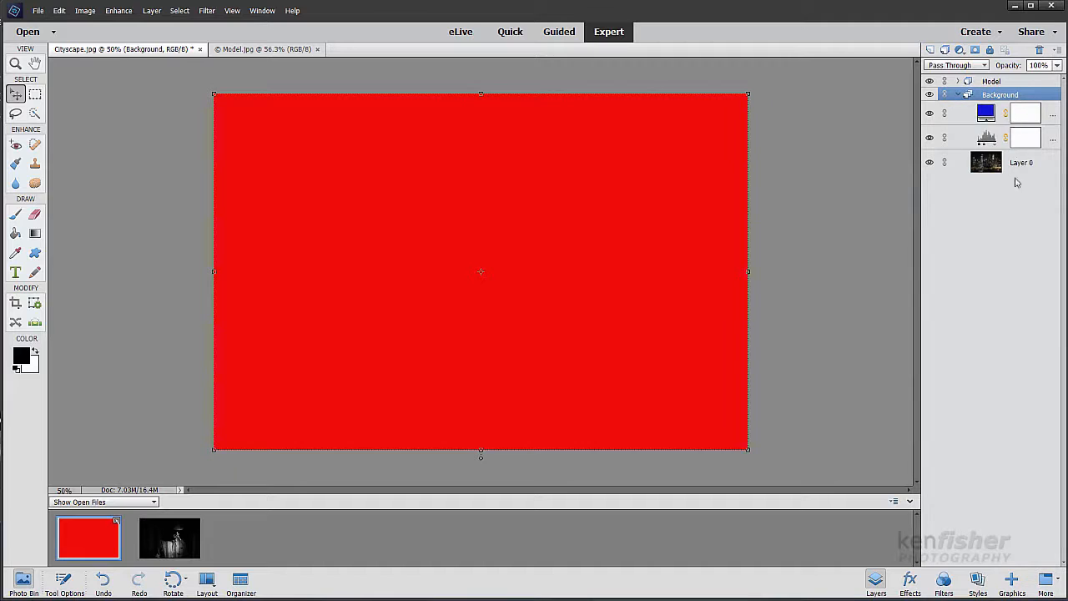
left_click(957, 95)
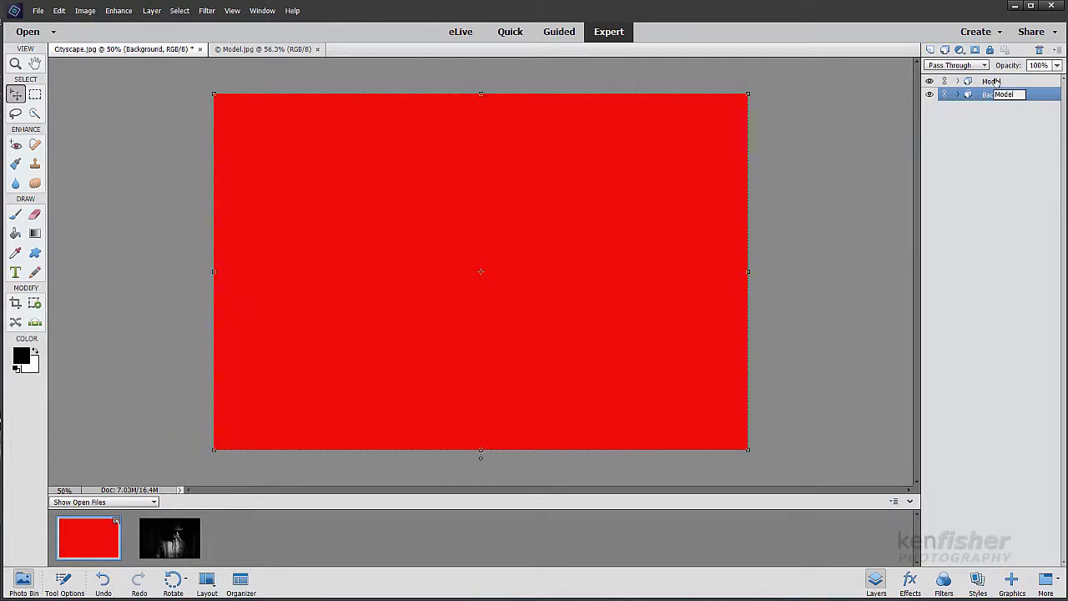
Step: Set the blend mode of both the Model group and the Background group to Lighten
left_click(998, 81)
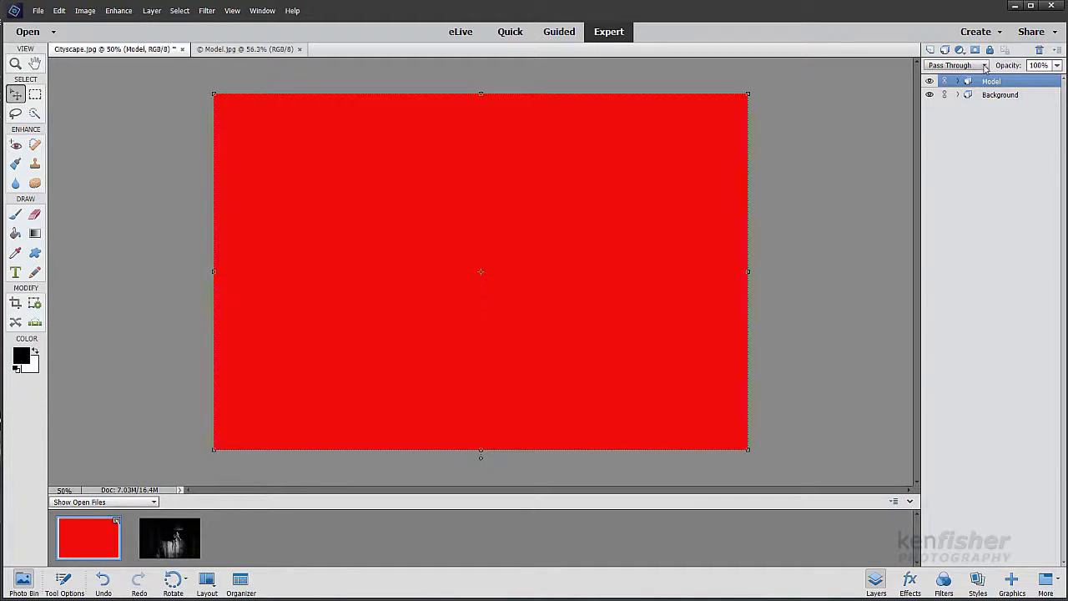
left_click(985, 66)
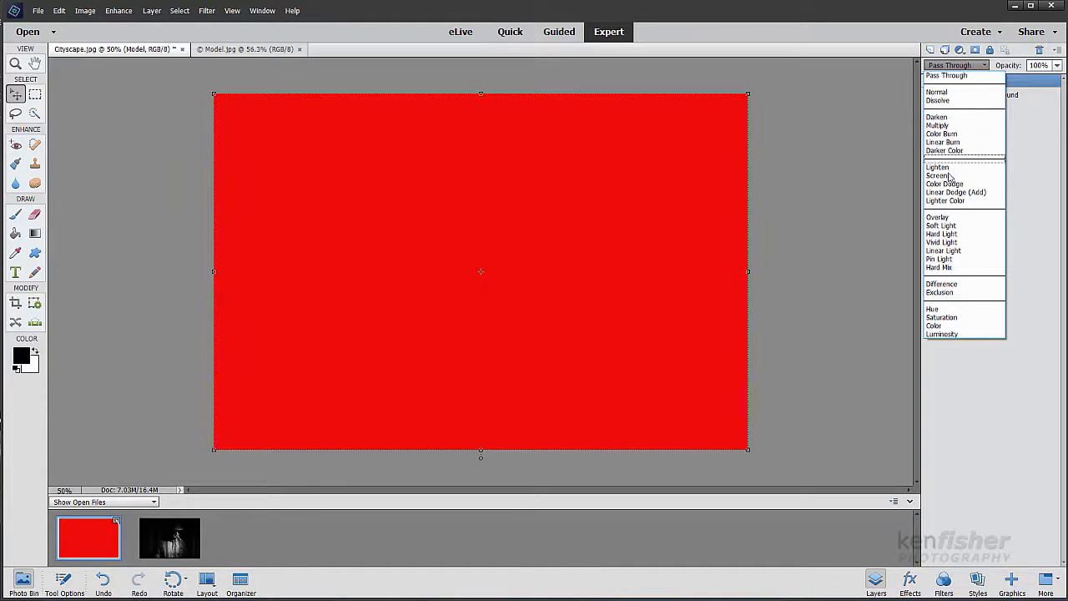
left_click(953, 169)
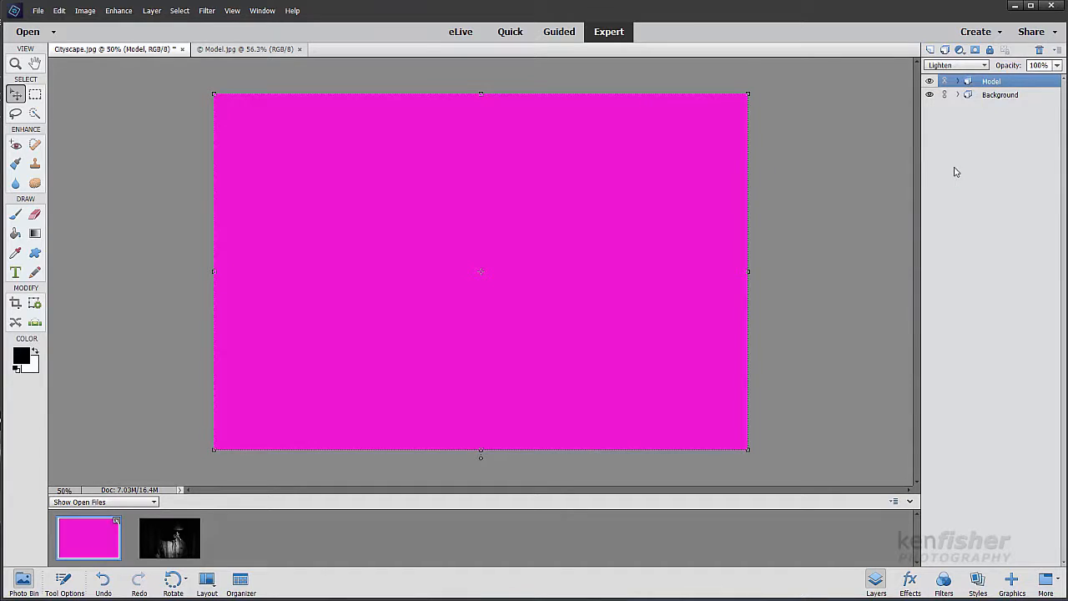
left_click(999, 98)
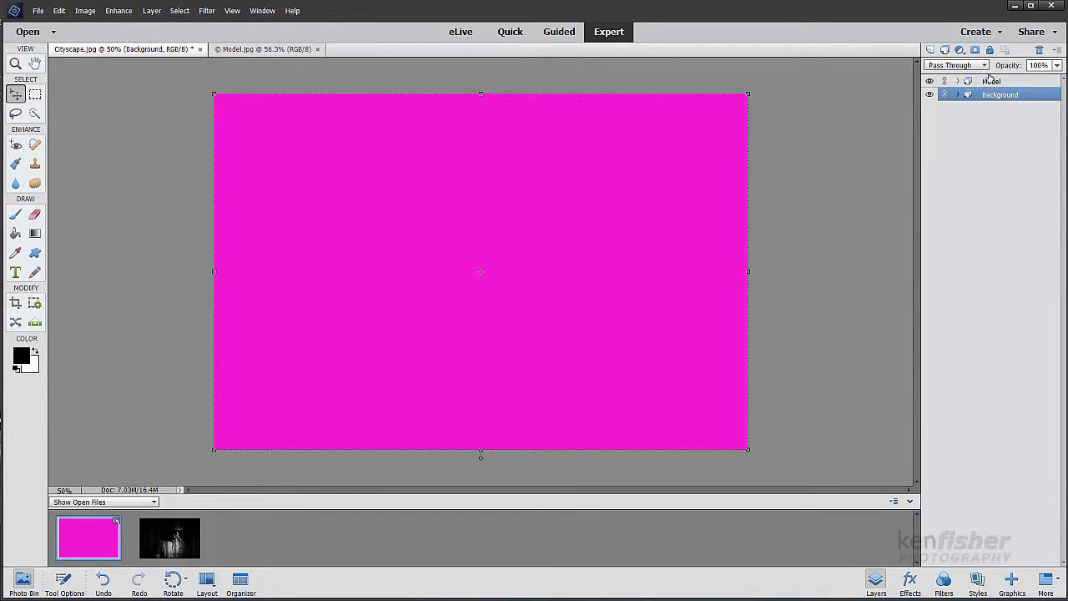
left_click(956, 65)
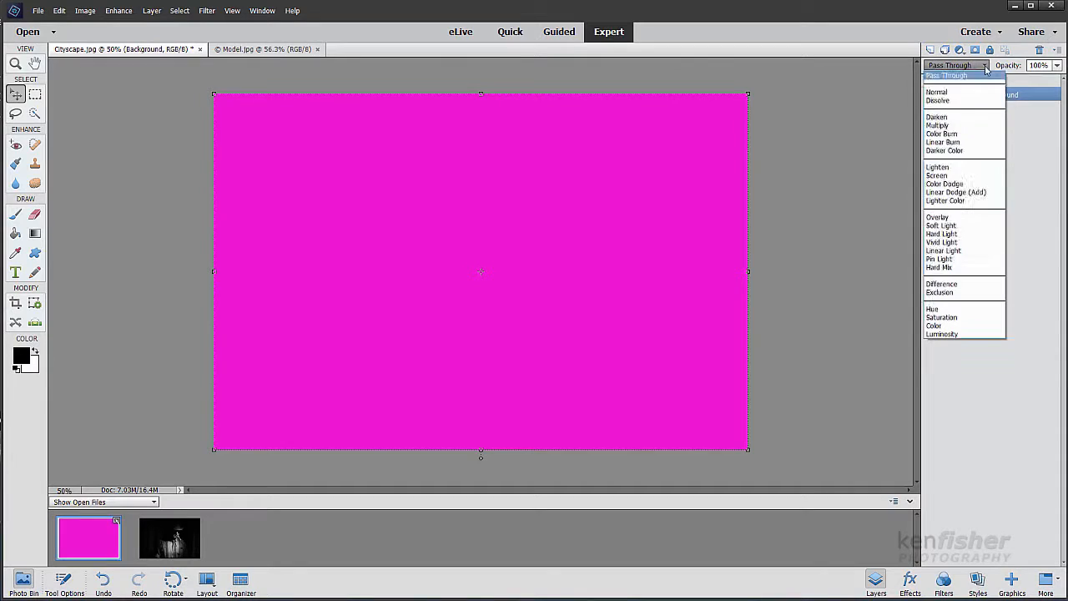
left_click(938, 167)
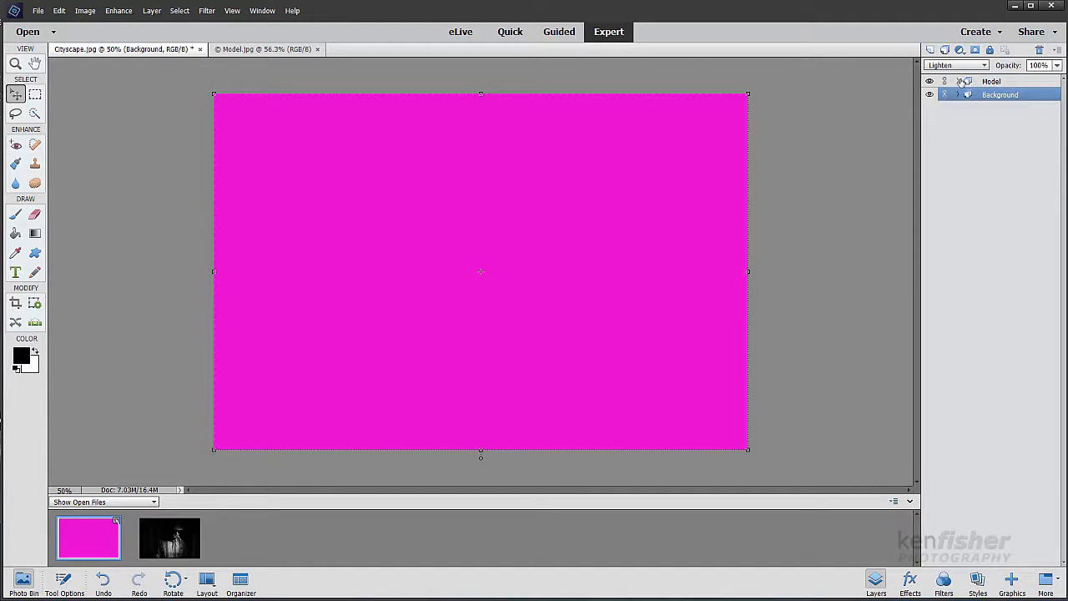
Step: Set the blend mode of the red fill layer inside the Model group to Color
left_click(1018, 84)
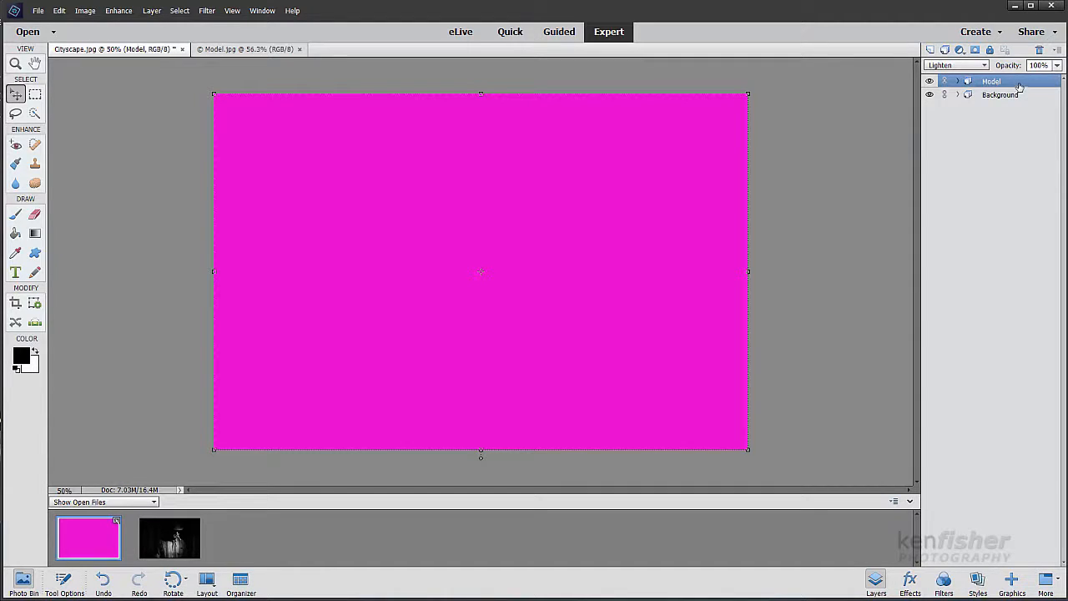
left_click(959, 82)
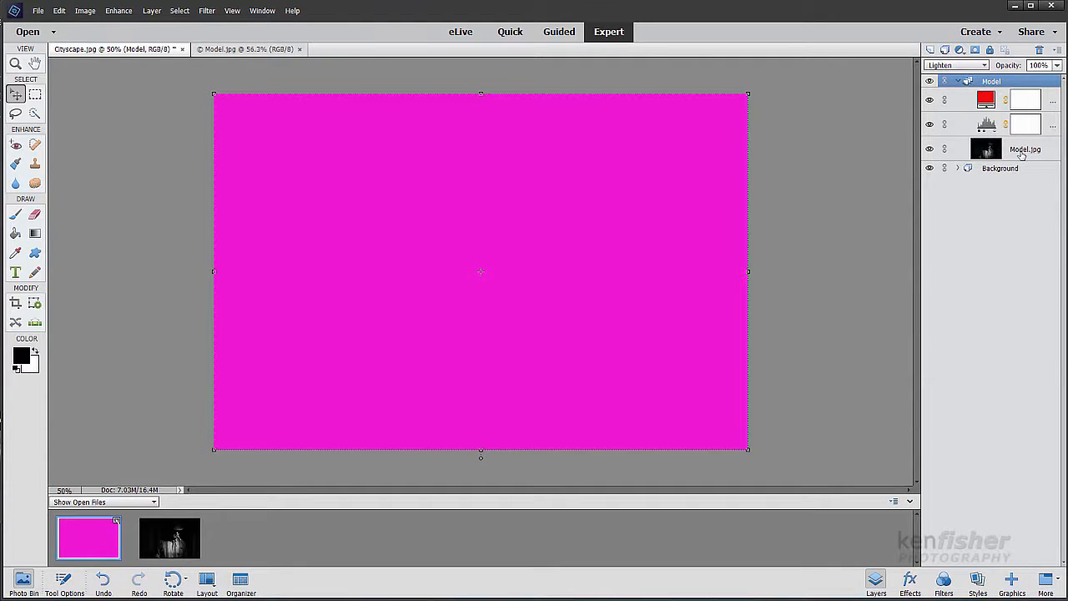
left_click(966, 103)
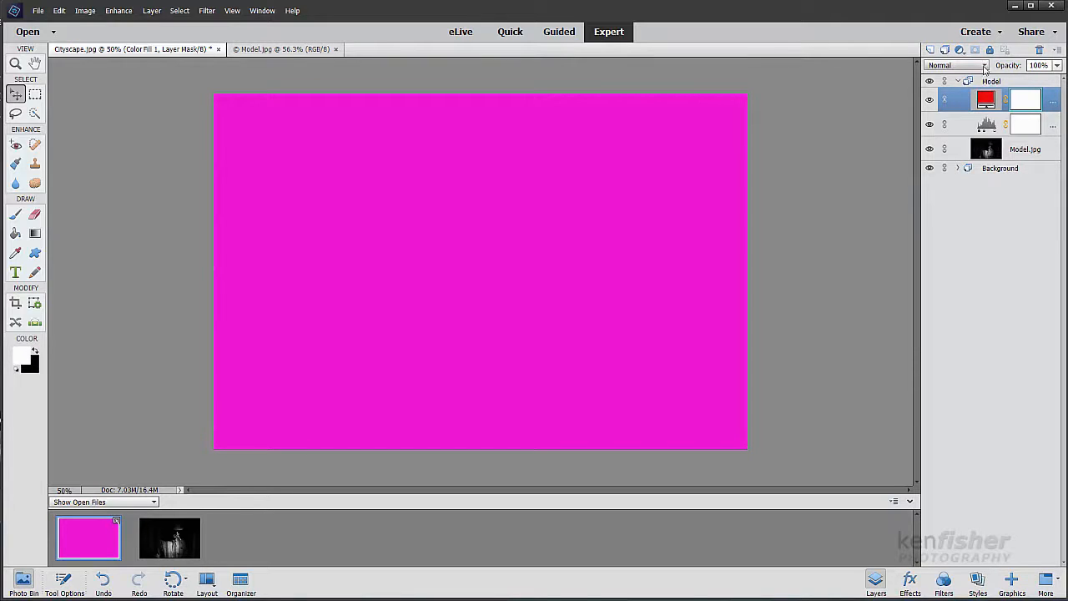
left_click(986, 67)
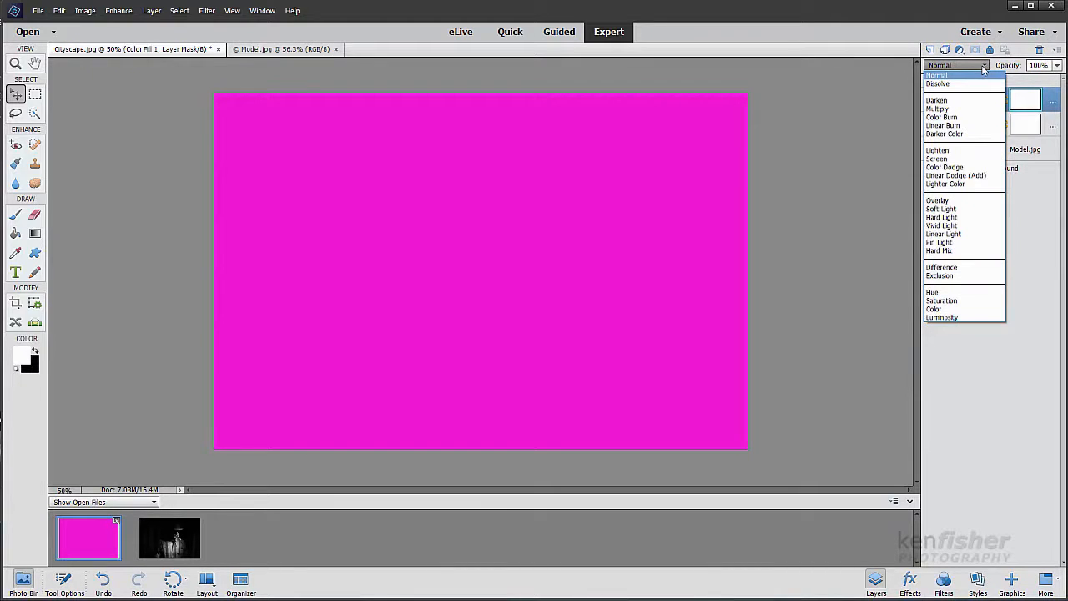
left_click(935, 309)
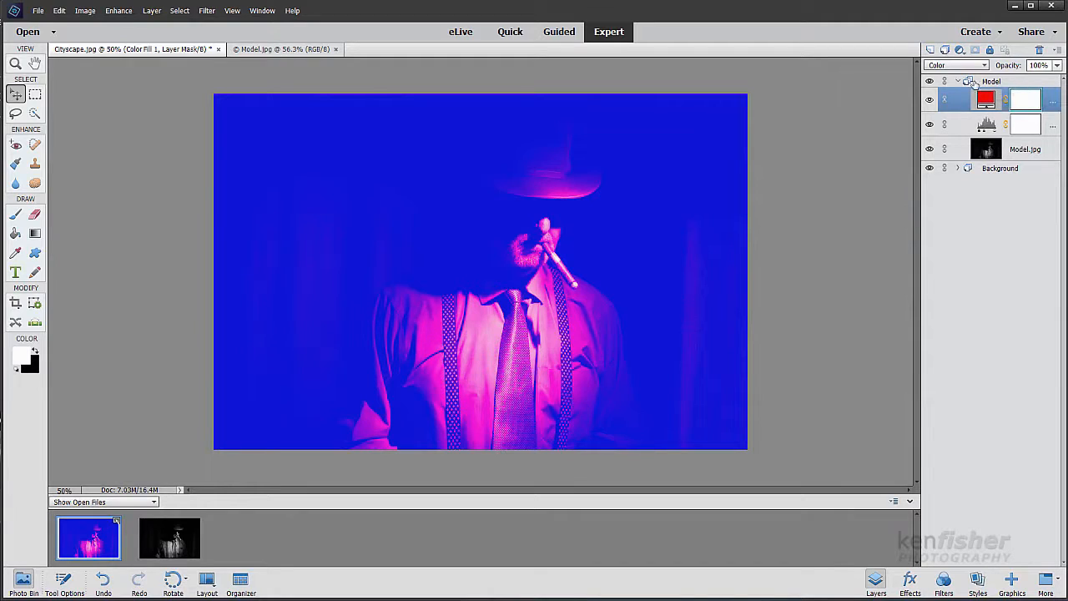
left_click(958, 81)
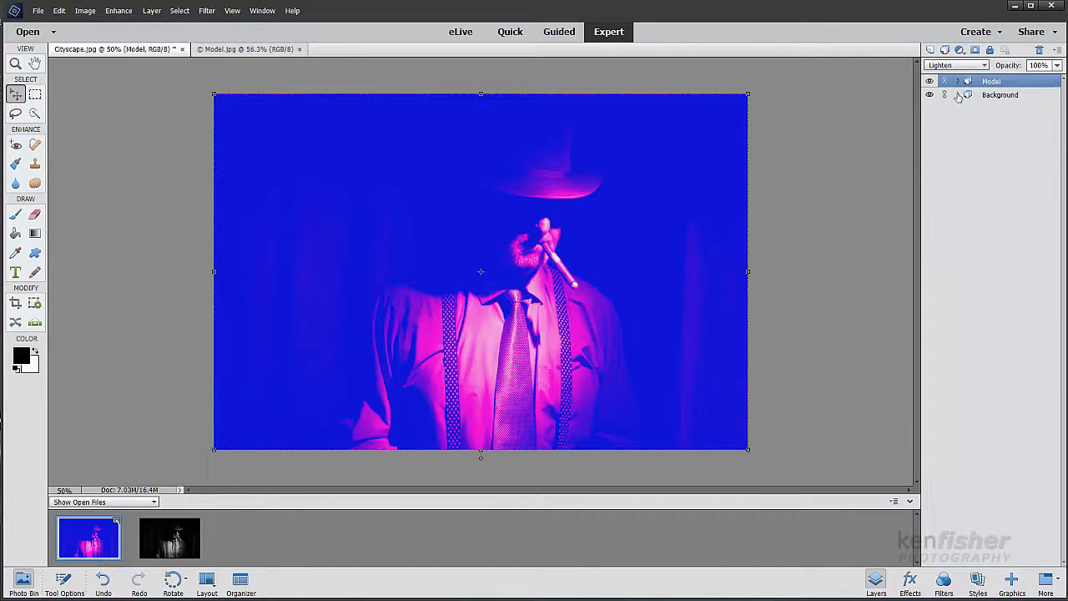
Step: Set the blend mode of the blue fill layer inside the Background group to Color
left_click(959, 95)
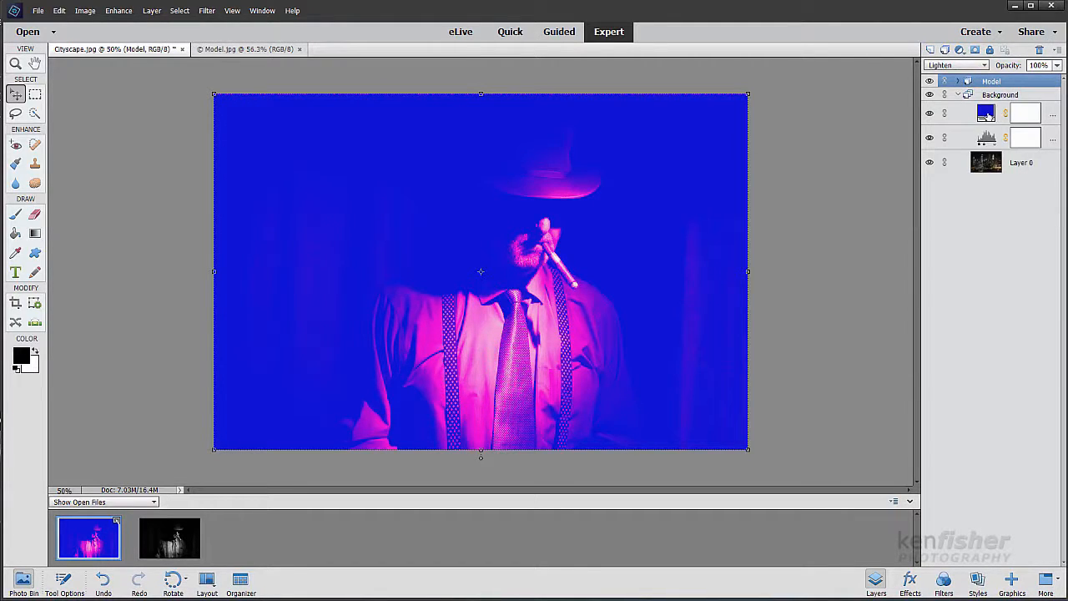
left_click(988, 116)
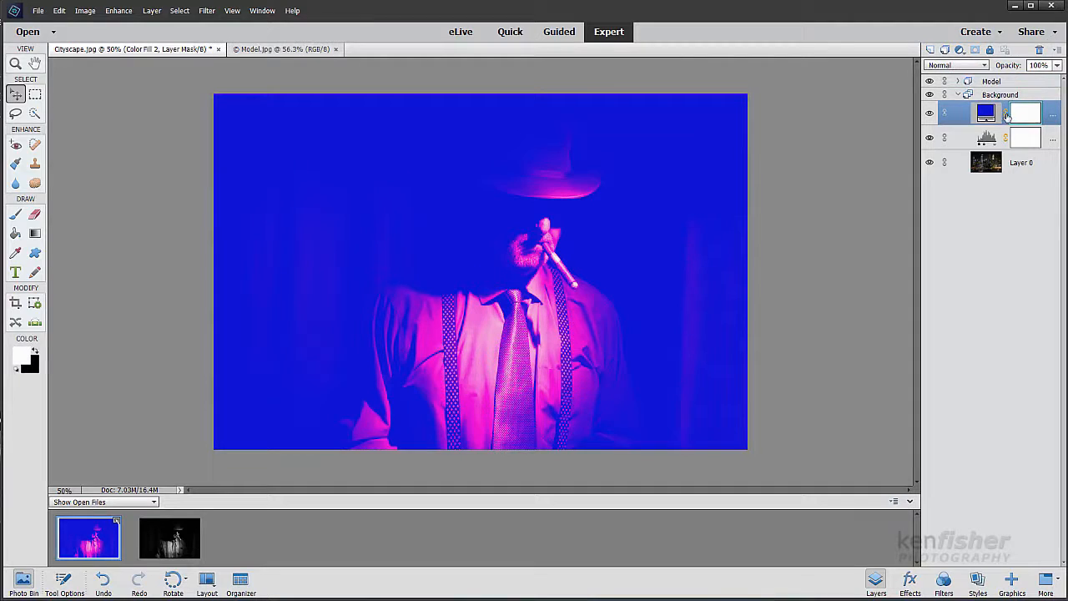
left_click(987, 67)
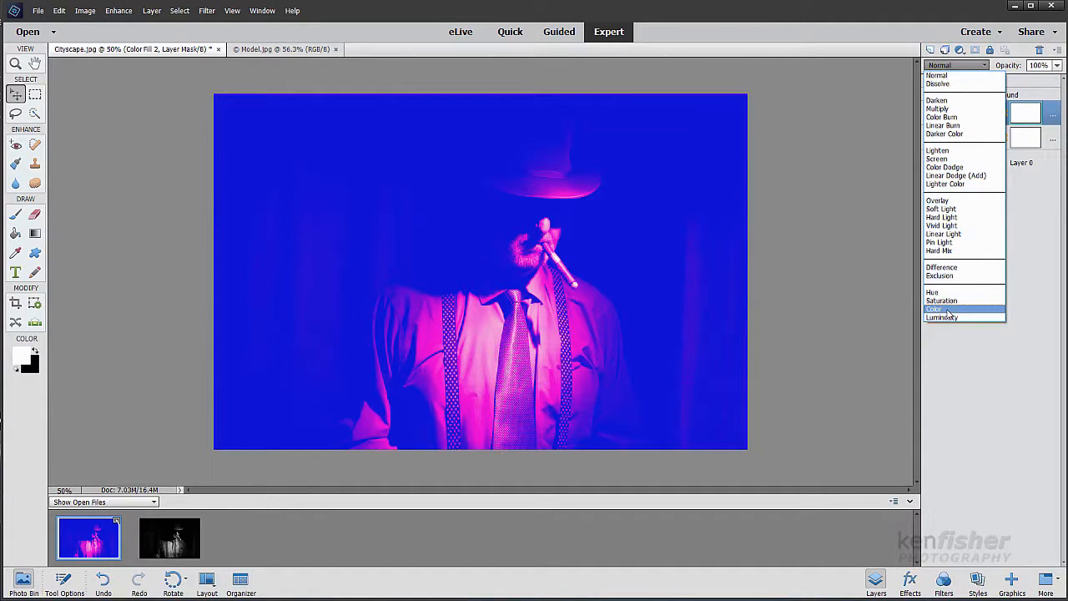
left_click(946, 310)
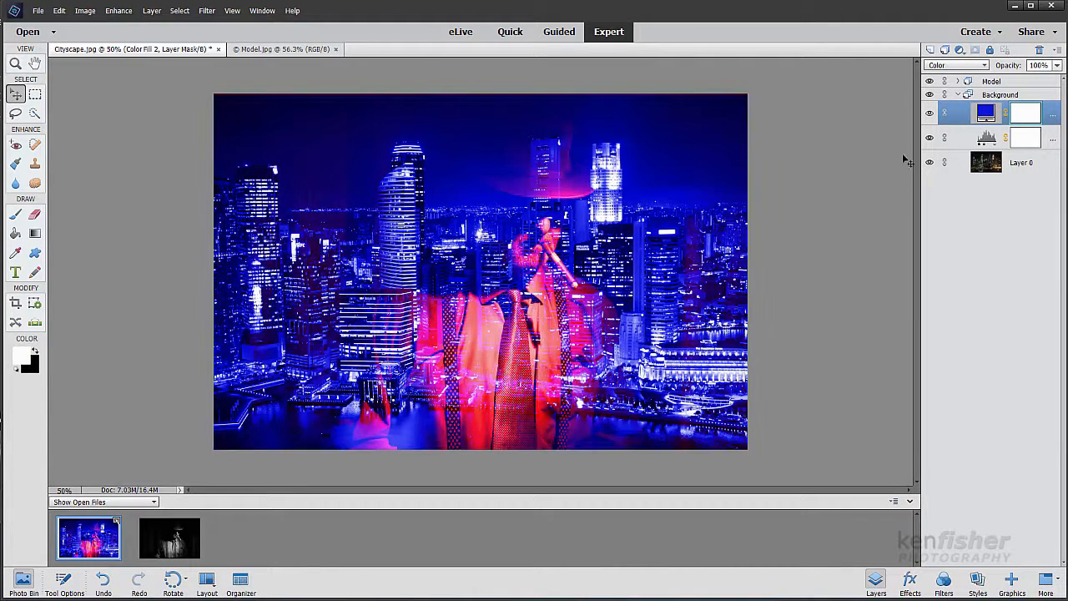
Step: Change the Model group's red fill color to a slightly muted yellow with hue 55
left_click(959, 81)
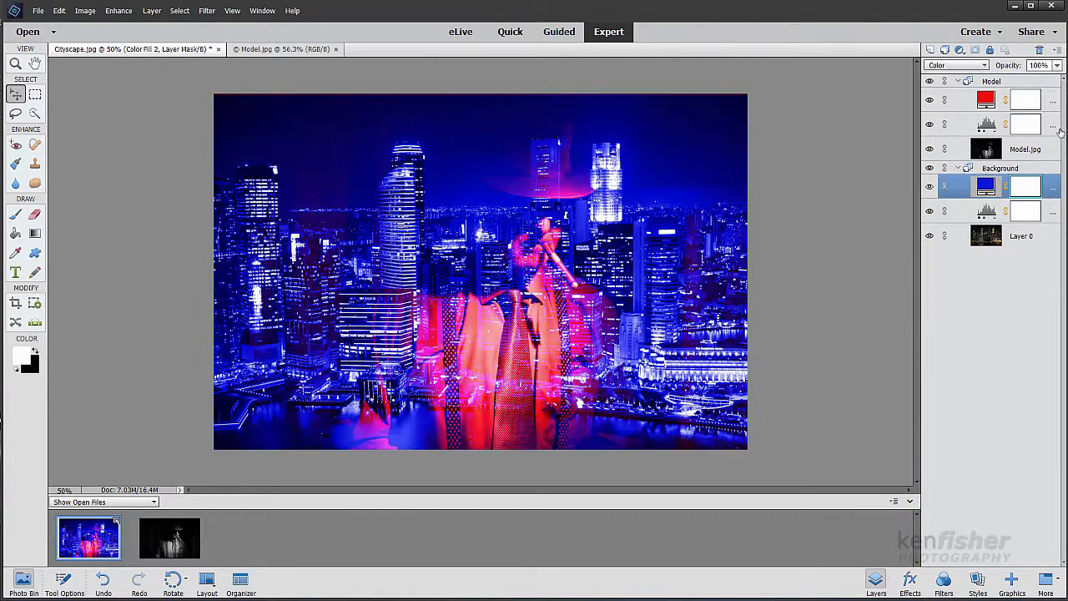
double_click(985, 101)
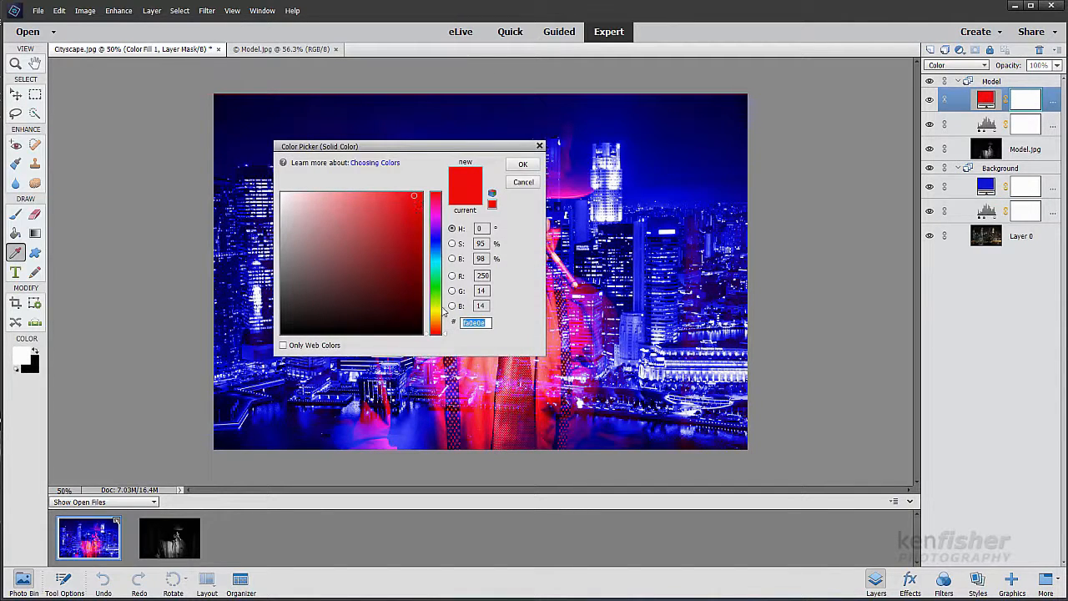
left_click(436, 314)
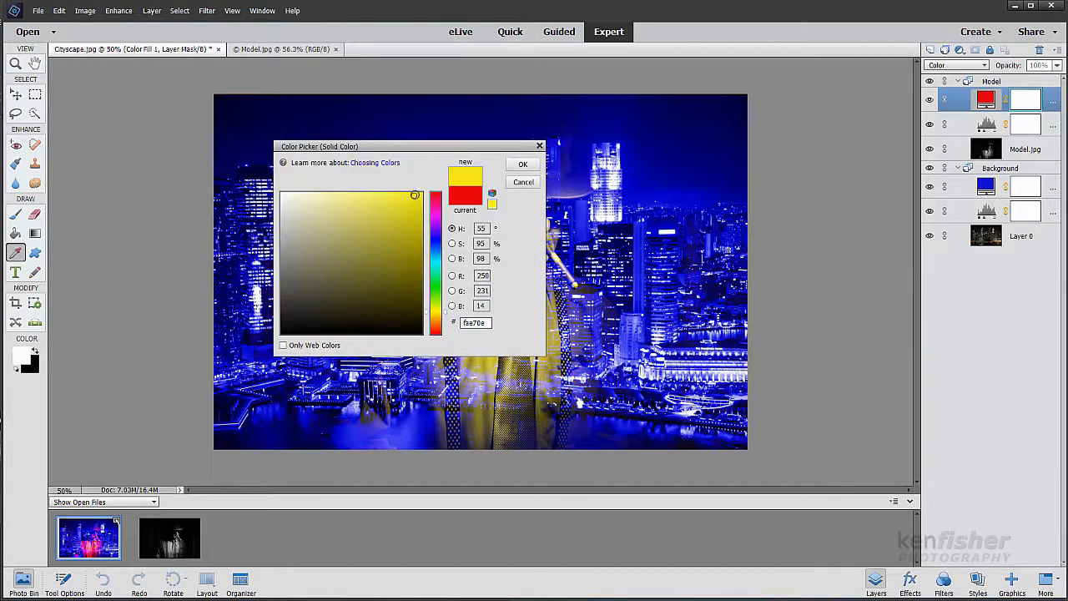
left_click_drag(388, 147, 269, 126)
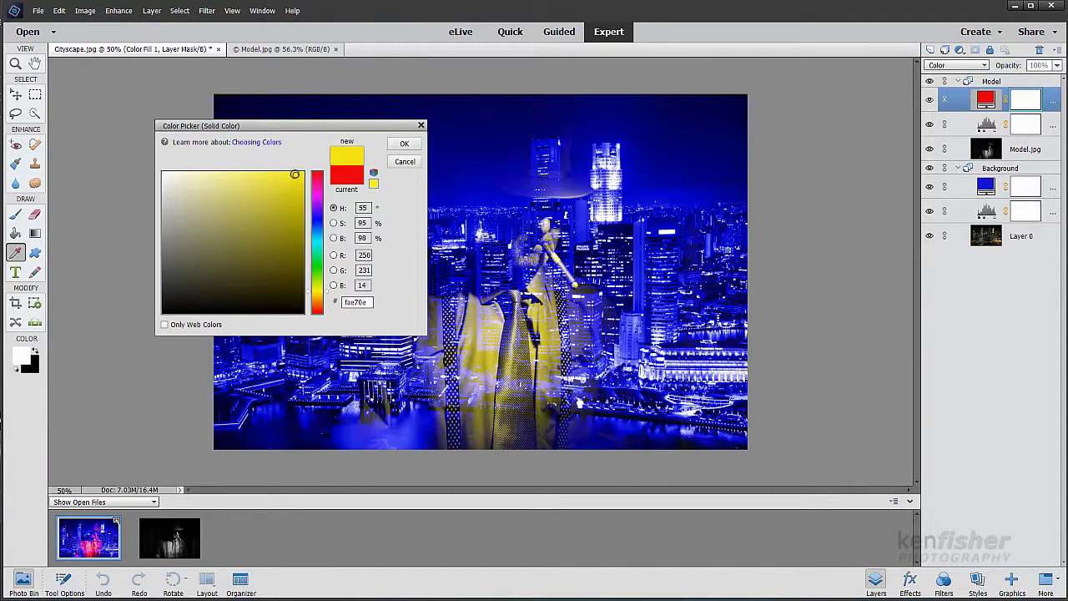
mouse_move(295, 176)
left_mouse_down()
mouse_move(294, 195)
mouse_move(255, 183)
mouse_move(268, 183)
left_mouse_up()
left_click(404, 146)
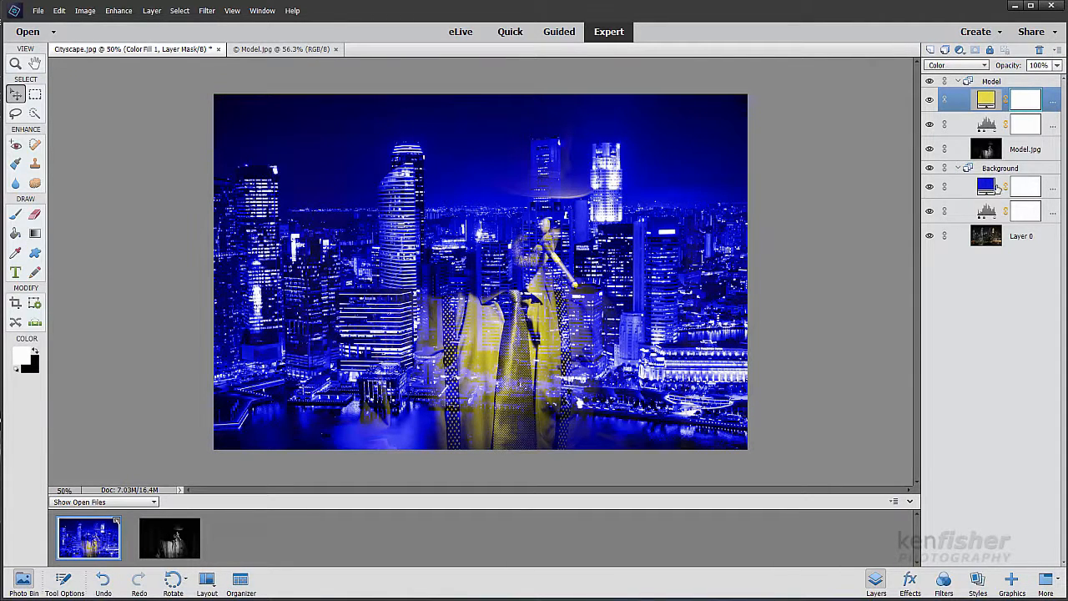
Step: Change the Background group's fill to a darker, less saturated blue, hex 22289f, keeping hue 237
left_click(972, 191)
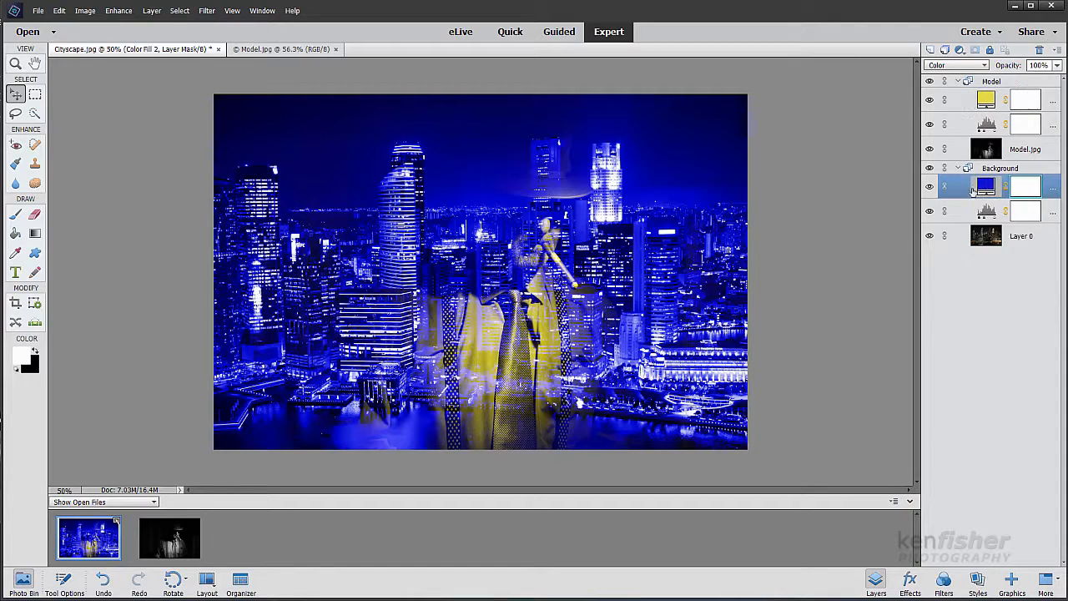
double_click(986, 189)
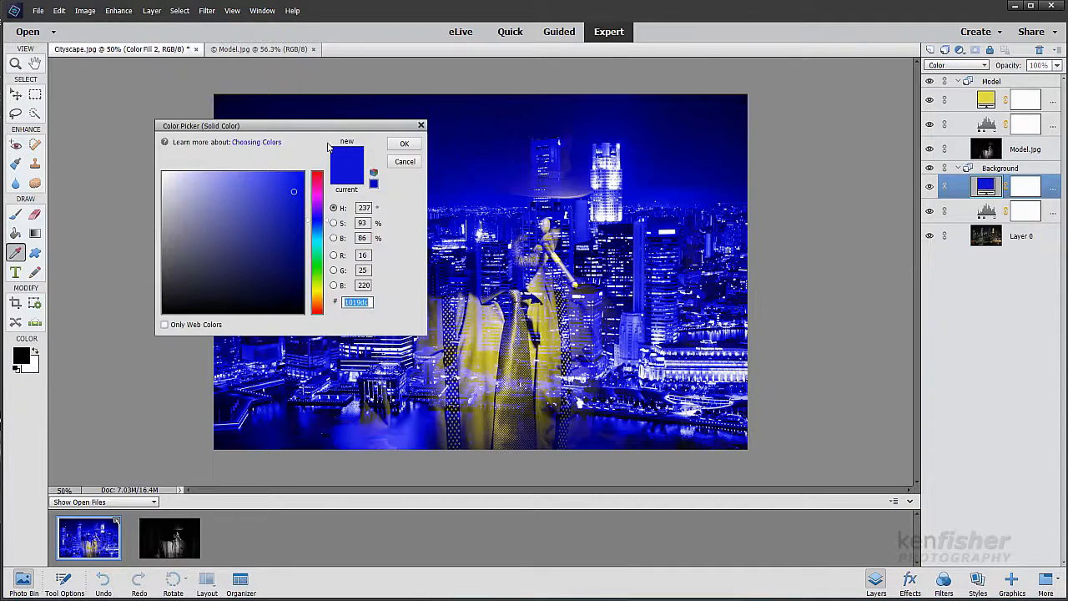
mouse_move(293, 192)
left_mouse_down()
mouse_move(259, 198)
mouse_move(267, 190)
mouse_move(272, 225)
left_mouse_up()
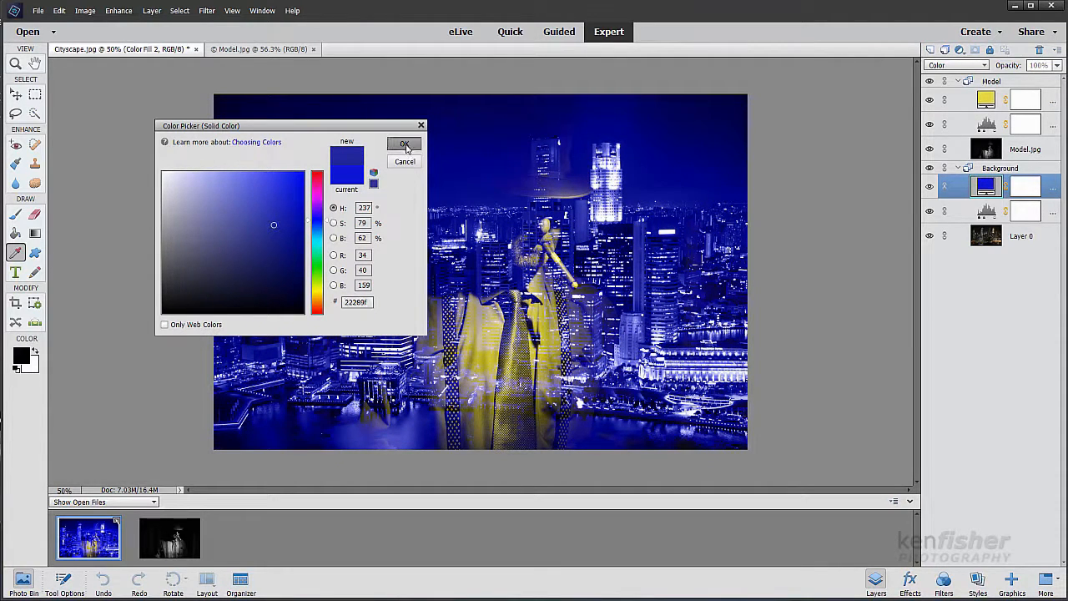
left_click(404, 144)
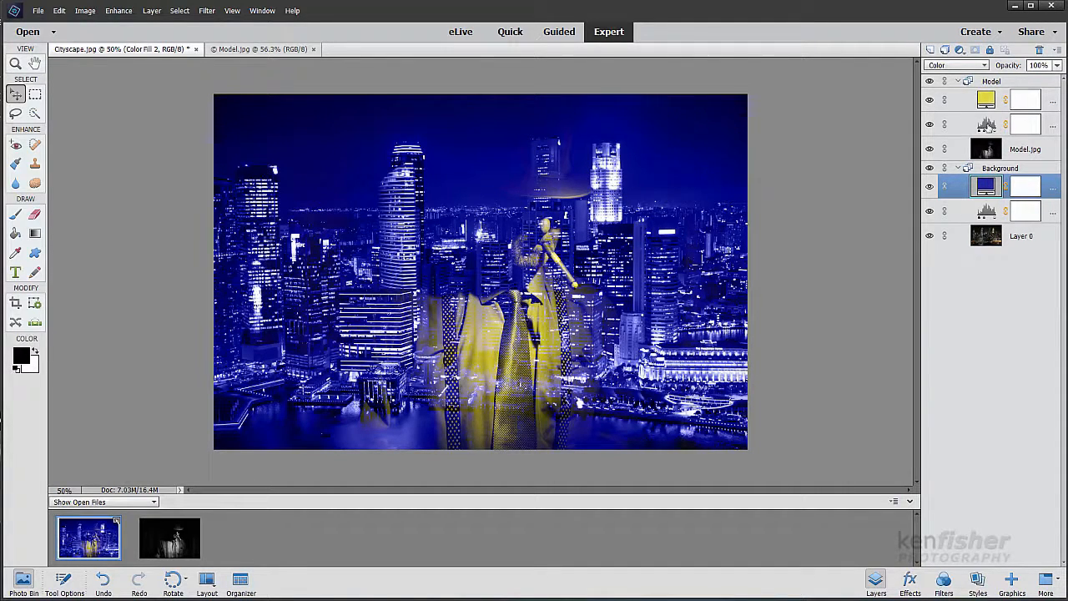
Step: Adjust the Model group's Levels layer to input values of black 11, midtone 2.20 and white 182
double_click(987, 125)
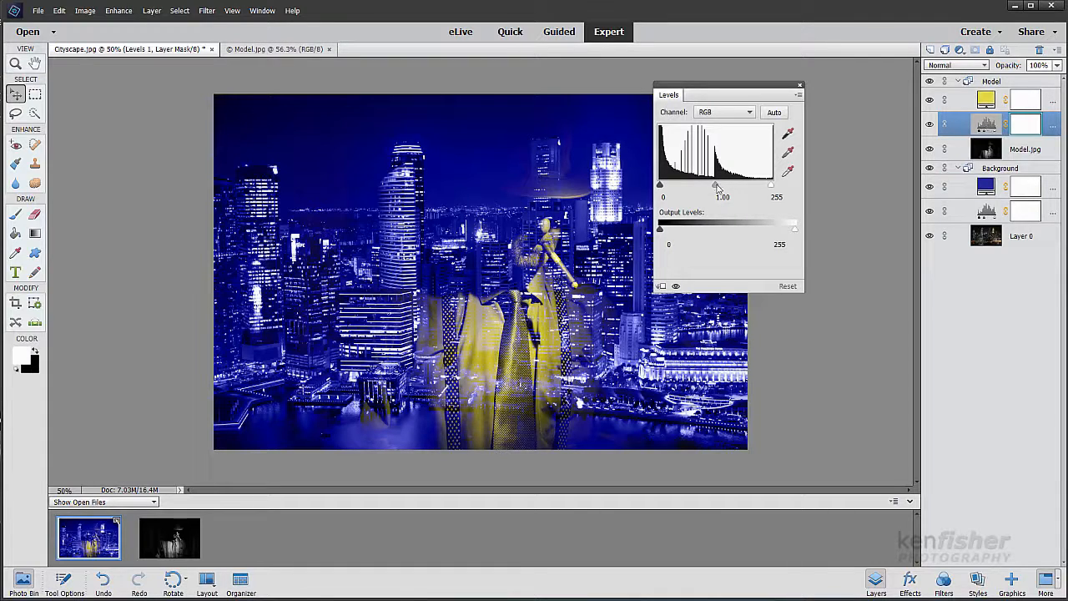
left_click_drag(720, 189, 684, 197)
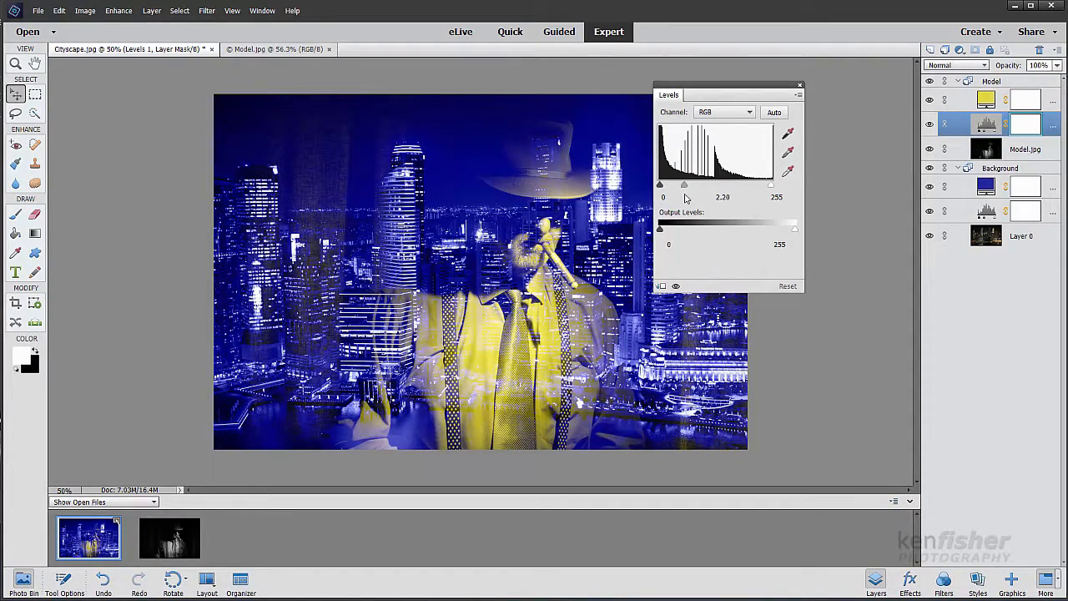
left_click_drag(772, 189, 740, 200)
left_click_drag(662, 187, 666, 189)
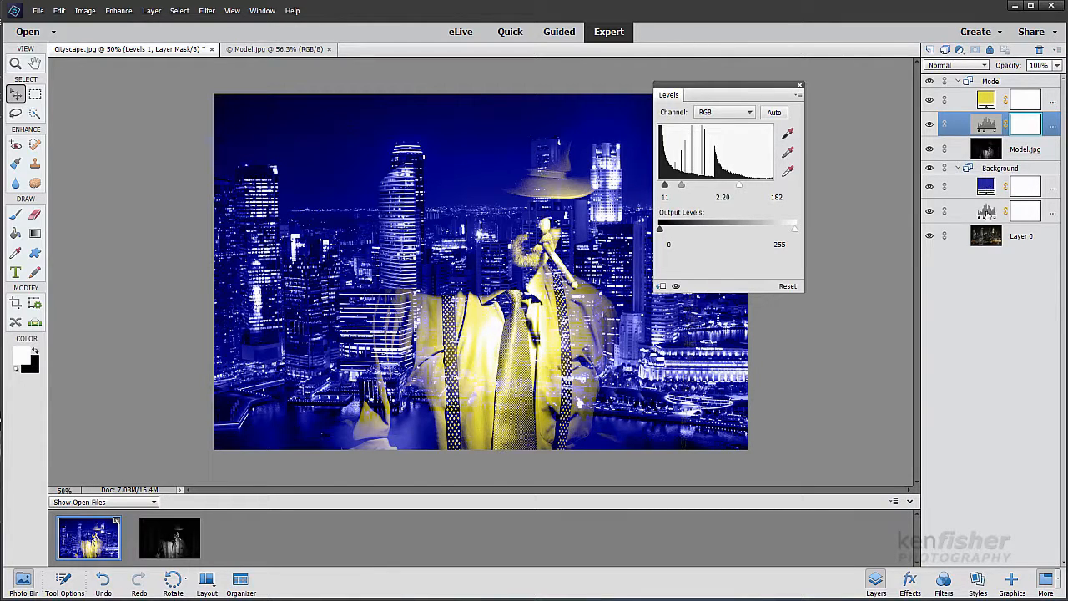
Step: Adjust the Background group's Levels layer to input values of black 23, midtone 0.82 and white 223
left_click(986, 213)
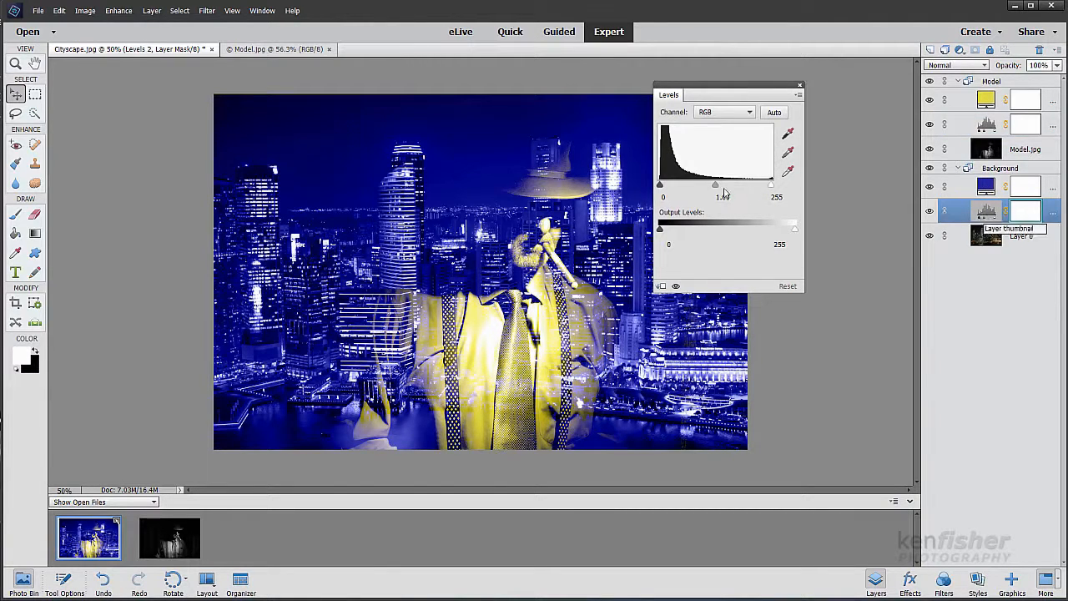
mouse_move(715, 187)
left_mouse_down()
mouse_move(698, 190)
mouse_move(730, 187)
mouse_move(722, 192)
left_mouse_up()
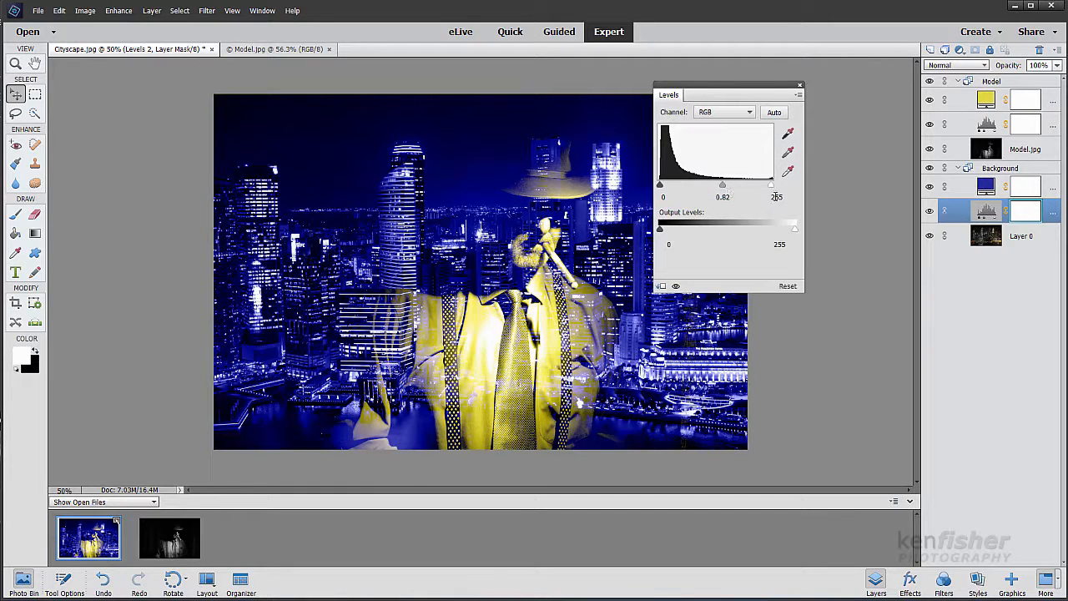
left_click_drag(772, 189, 757, 192)
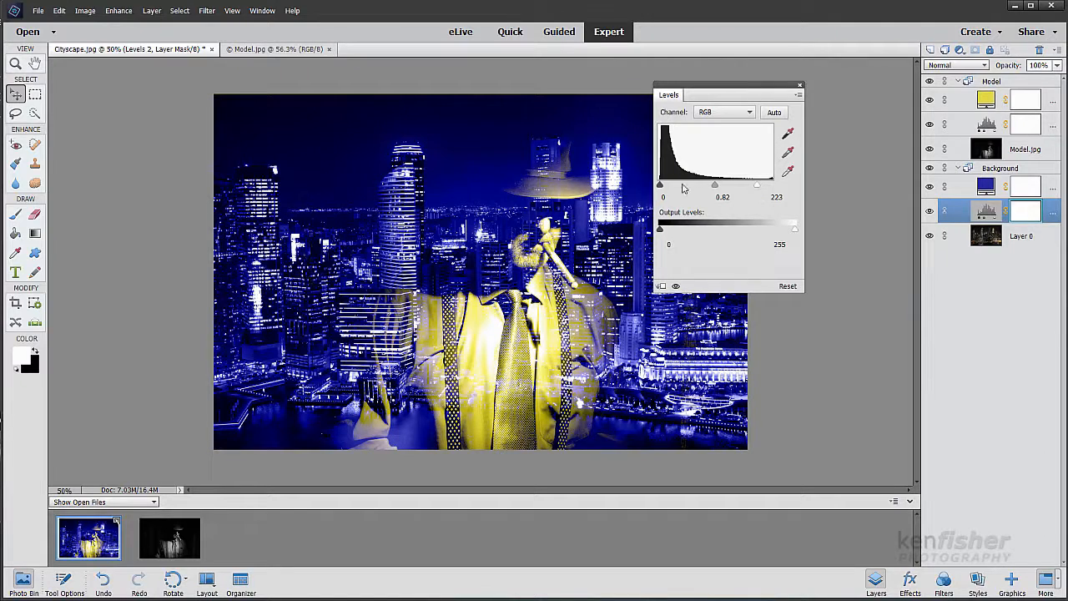
left_click_drag(661, 185, 670, 190)
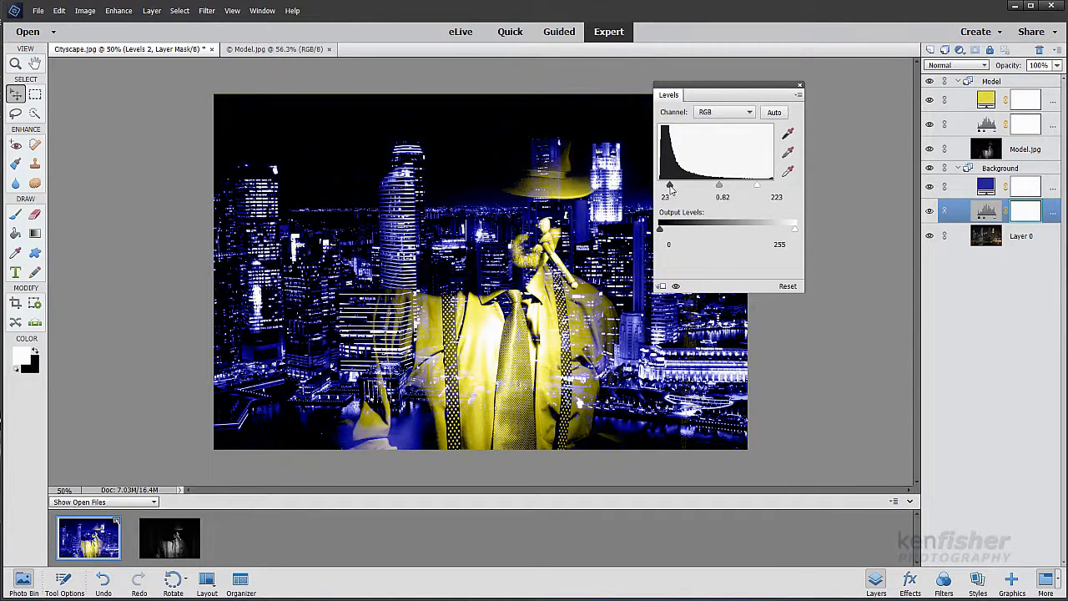
left_click(800, 87)
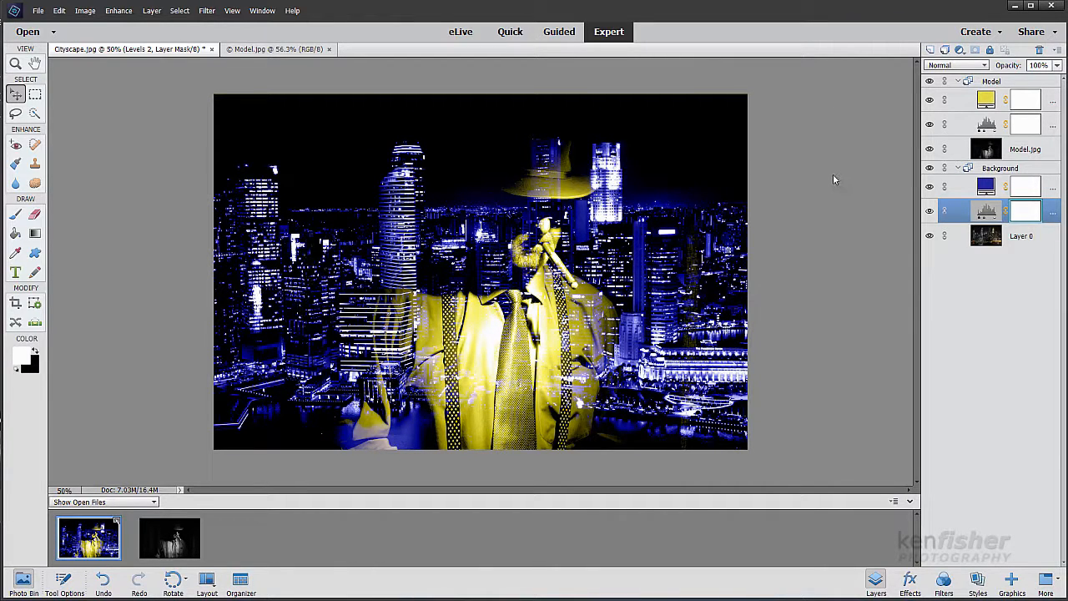